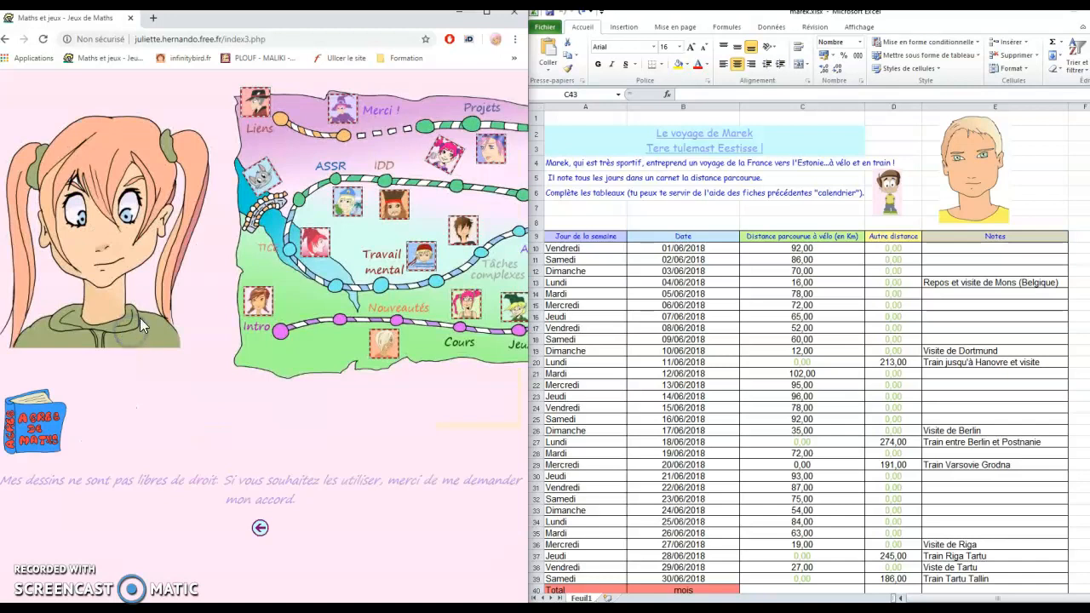
Open Marek's "Moyenne dans un tableur" exercise page from the website's TICE spreadsheet section
{"action": "left_click", "coordinate": [314, 252]}
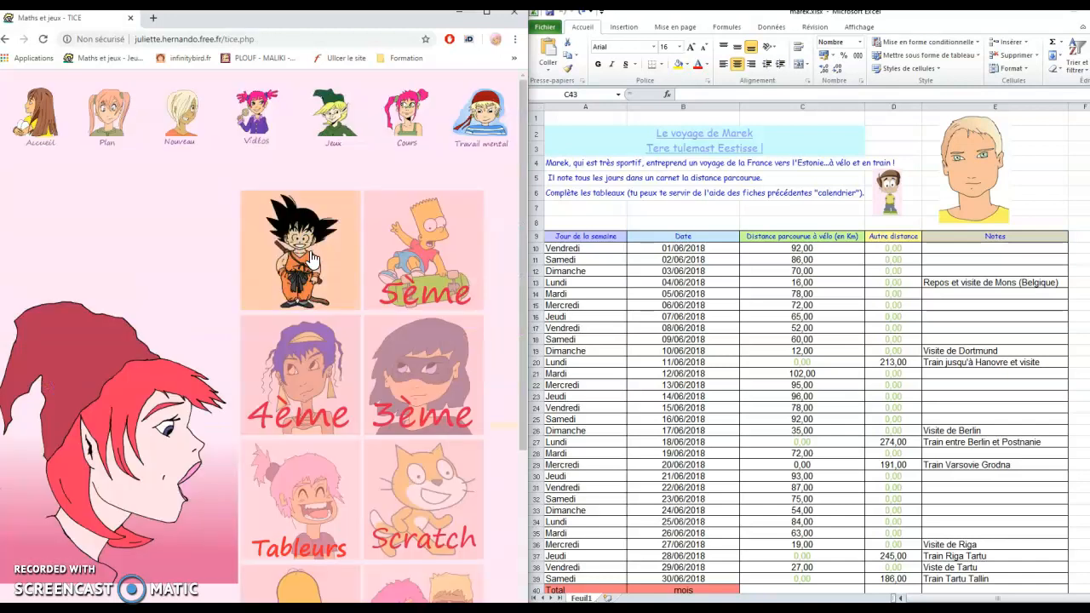
{"action": "left_click", "coordinate": [299, 499]}
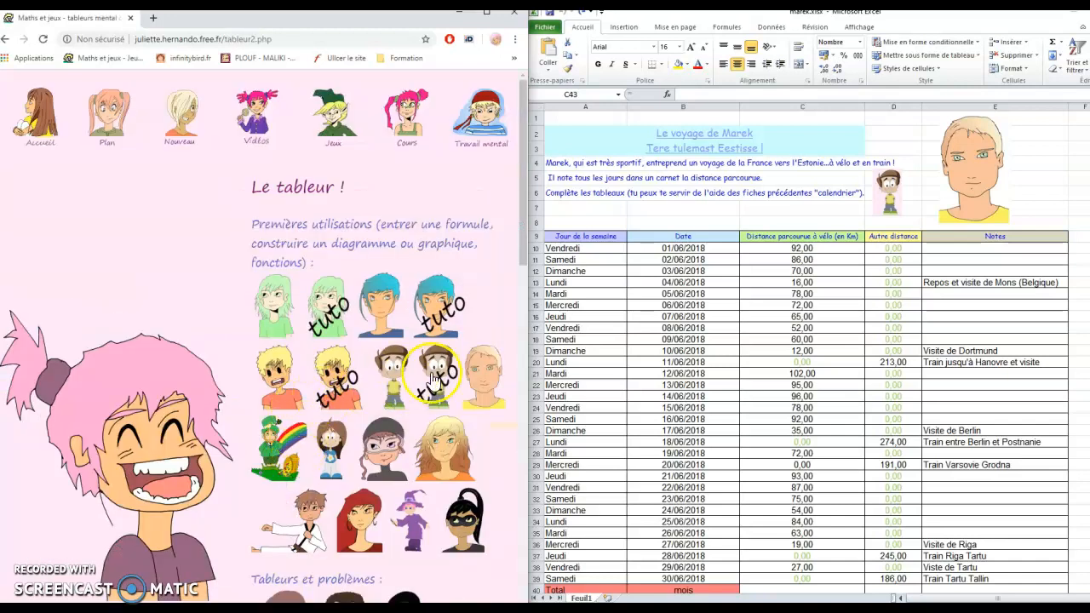
{"action": "left_click", "coordinate": [481, 368]}
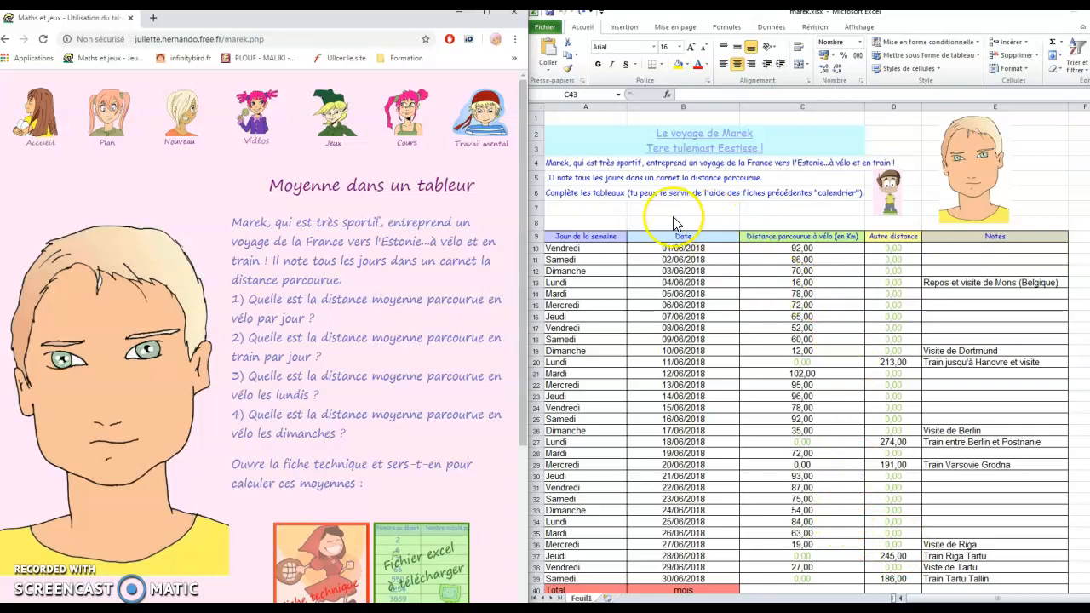
Calculate the average daily cycling distance in C43 with =MOYENNE(C10:C39)
{"action": "scroll", "coordinate": [767, 349], "scroll_direction": "down", "scroll_amount": 1}
{"action": "scroll", "coordinate": [767, 349], "scroll_direction": "down", "scroll_amount": 3}
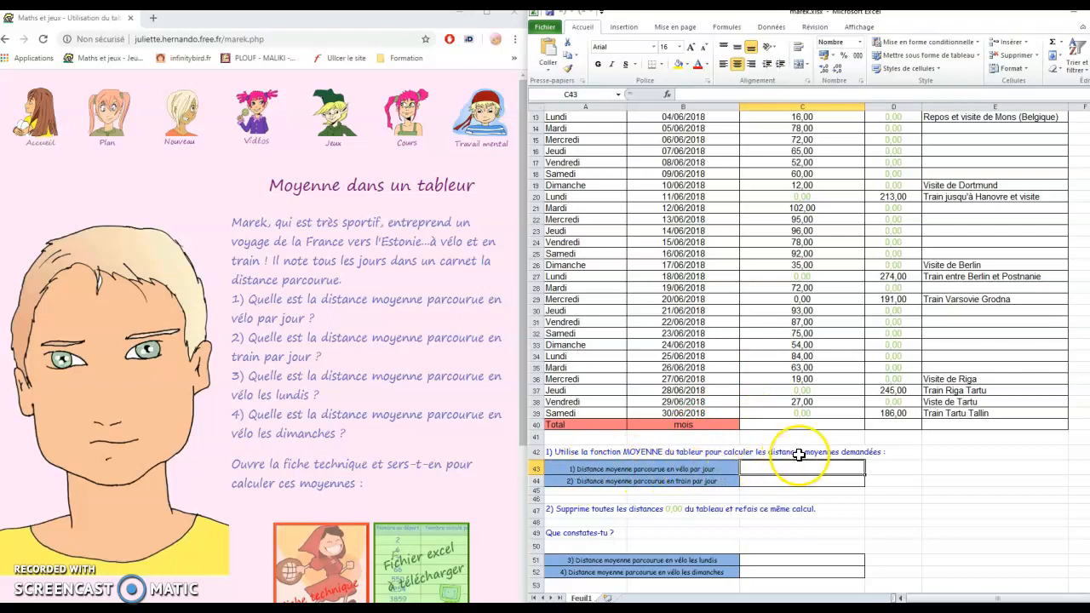
{"action": "scroll", "coordinate": [801, 453], "scroll_direction": "up", "scroll_amount": 2}
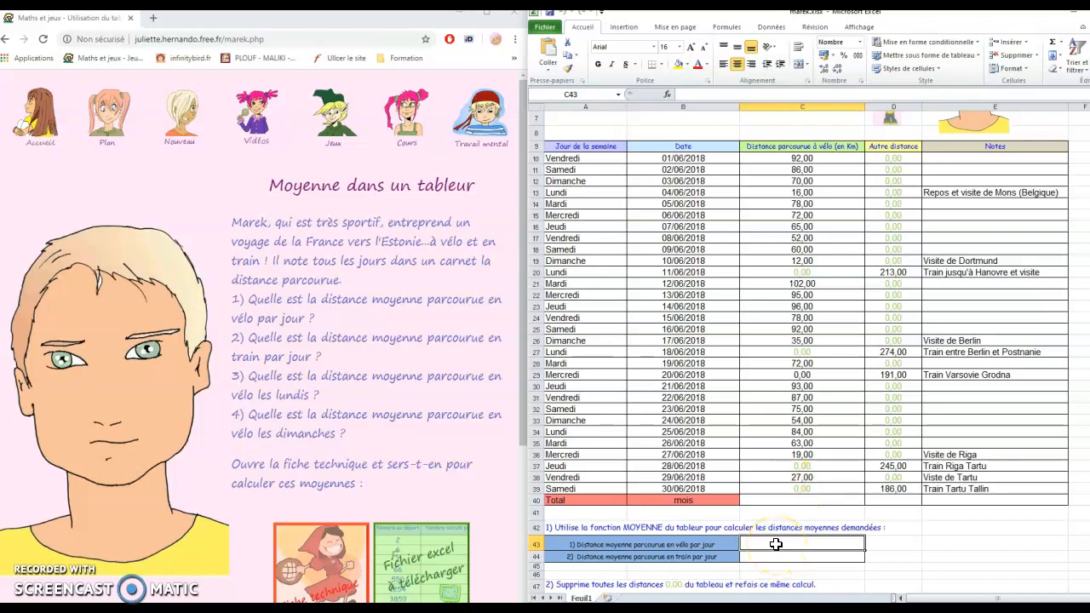
{"action": "type", "text": "=mo"}
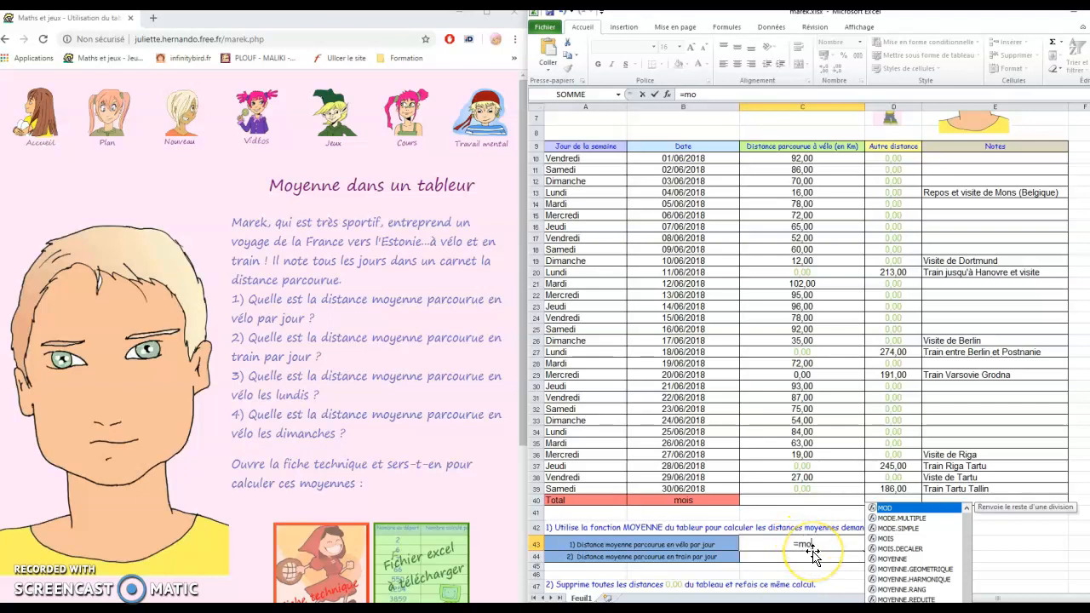
{"action": "type", "text": "y"}
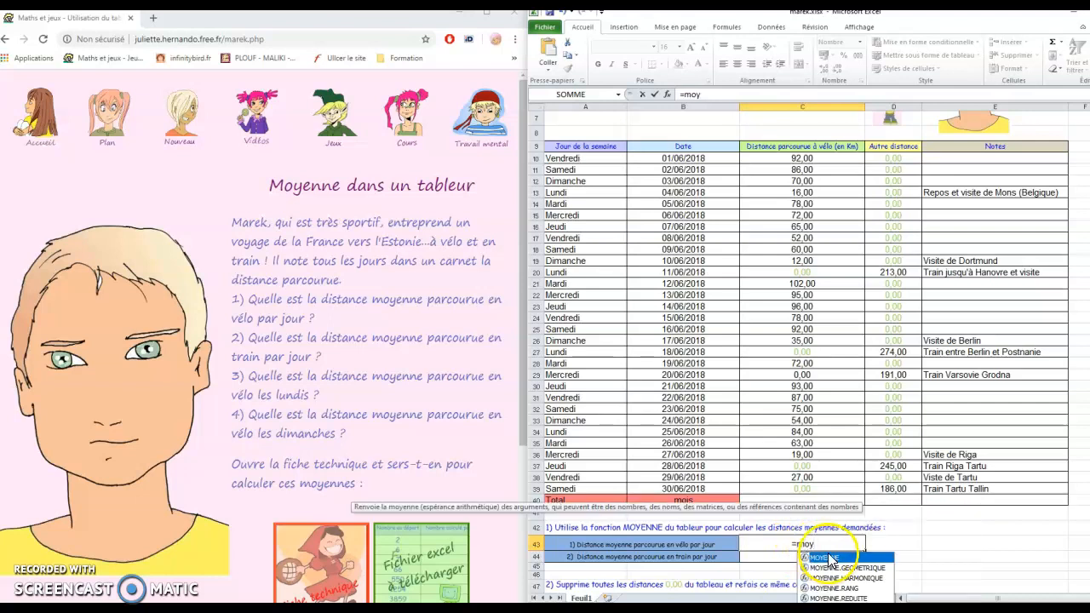
{"action": "double_click", "coordinate": [830, 559]}
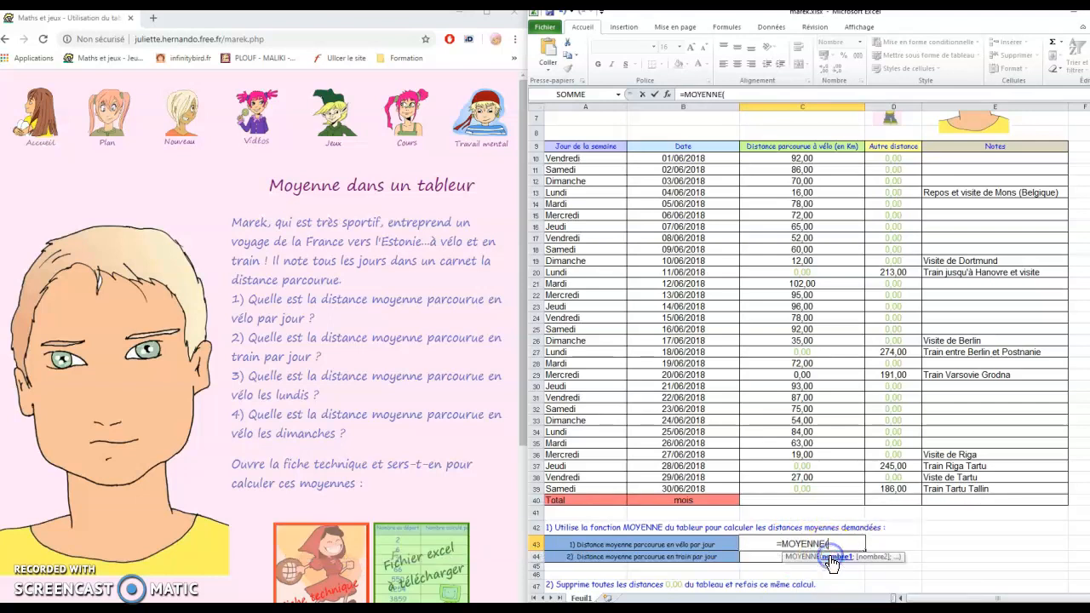
{"action": "left_click_drag", "start_coordinate": [809, 487], "coordinate": [804, 161]}
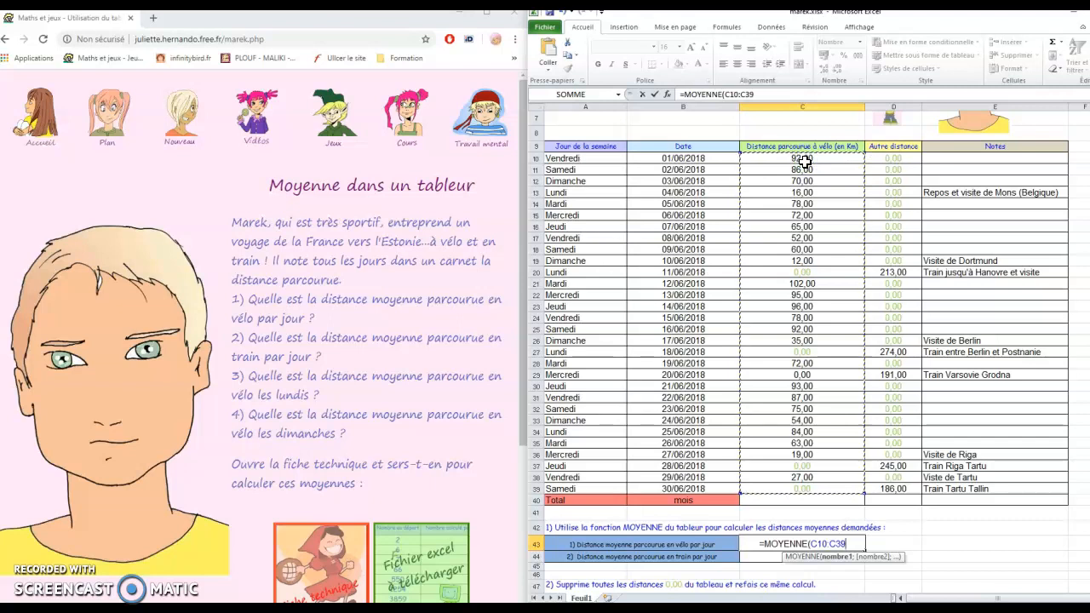
{"action": "type", "text": ")"}
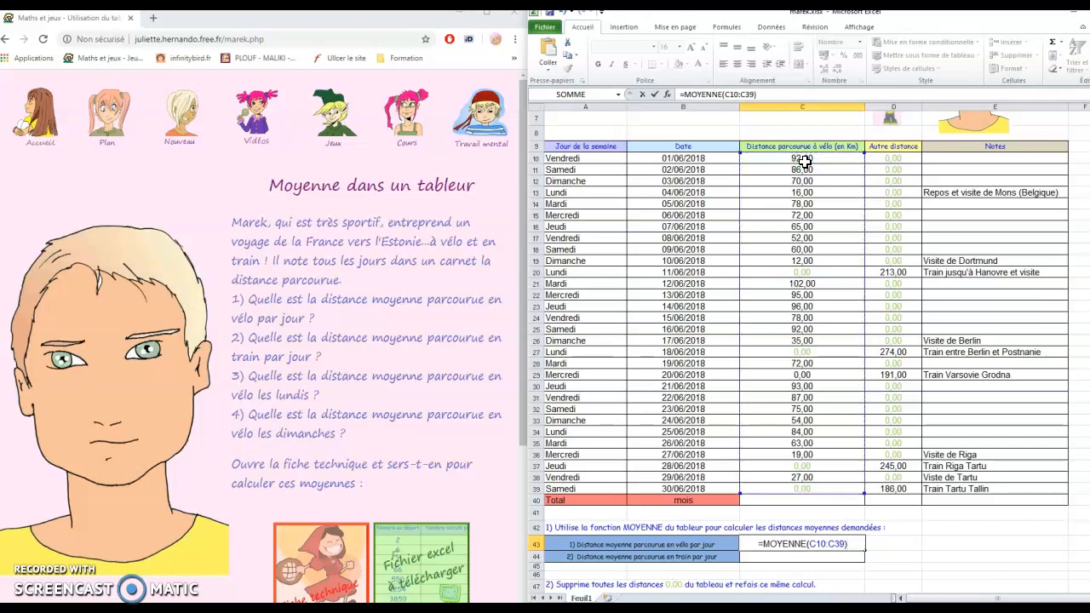
{"action": "key", "text": "Return"}
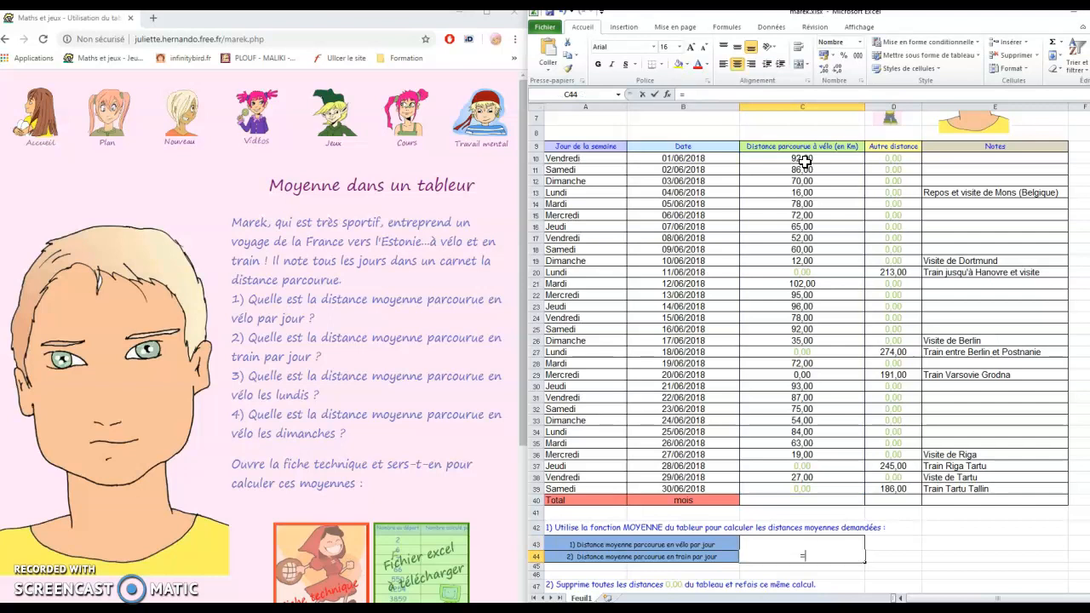
Calculate the average daily train distance in C44 with =MOYENNE(D10:D39)
{"action": "type", "text": "=moy"}
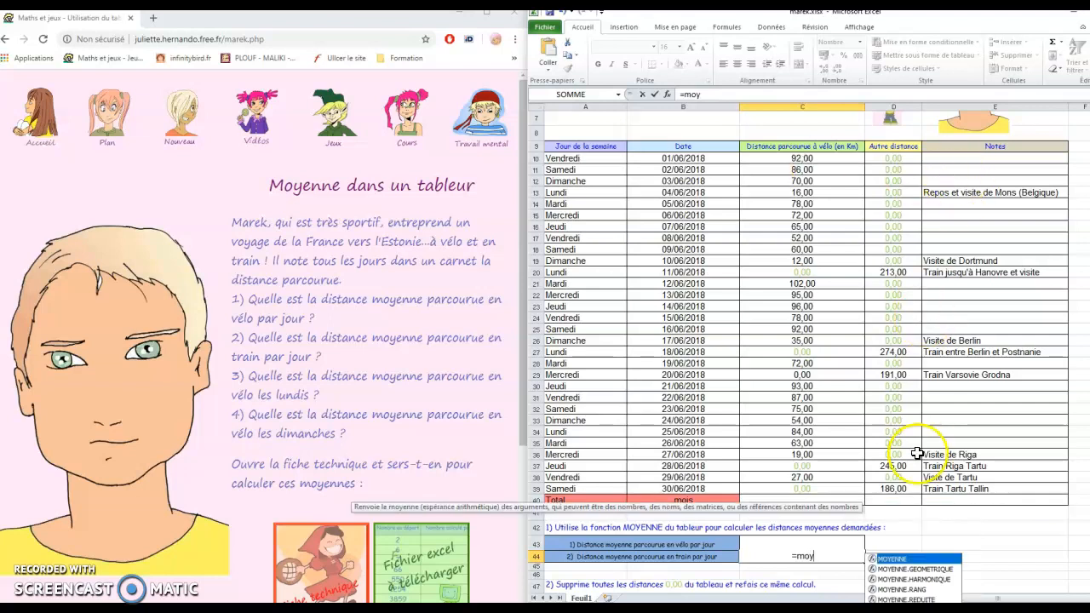
{"action": "double_click", "coordinate": [896, 559]}
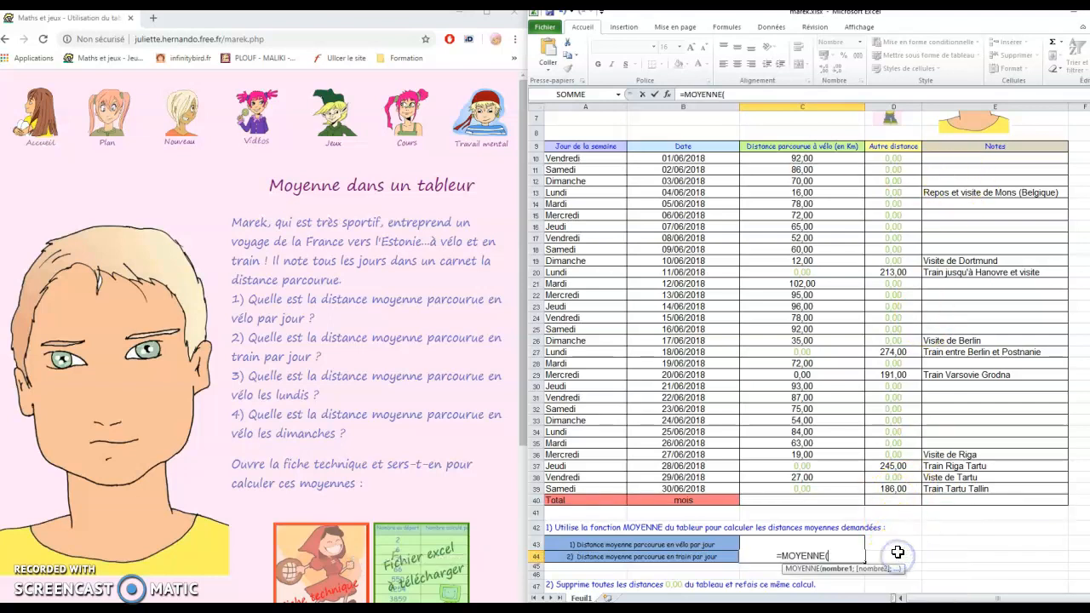
{"action": "left_click_drag", "start_coordinate": [899, 489], "coordinate": [894, 158]}
{"action": "type", "text": ")"}
{"action": "key", "text": "Return"}
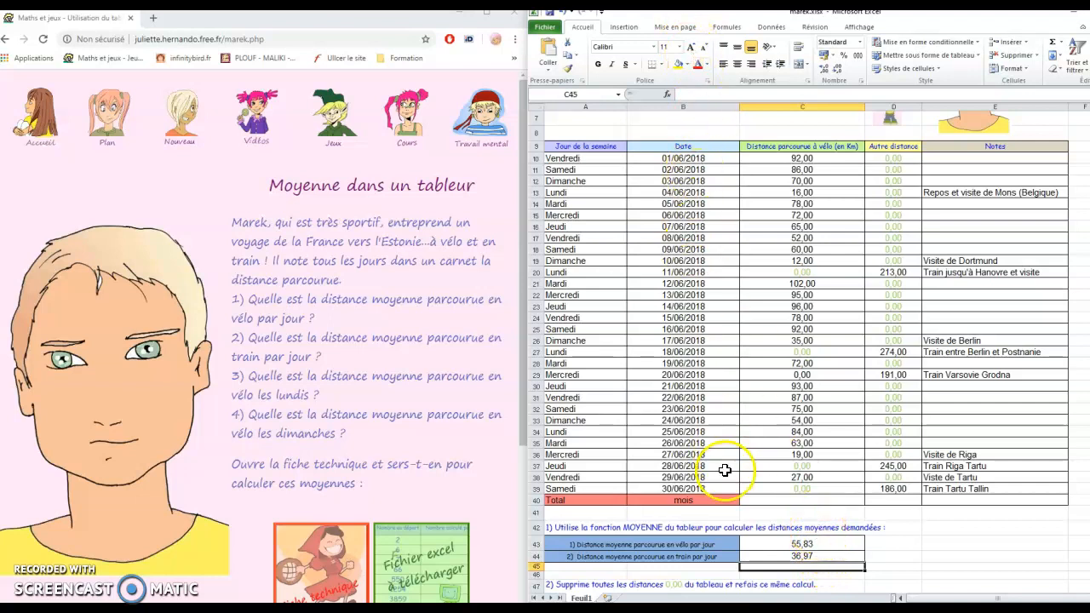
Total the month's cycling distances in C40 with SOMME over C10:C39
{"action": "left_click", "coordinate": [807, 500]}
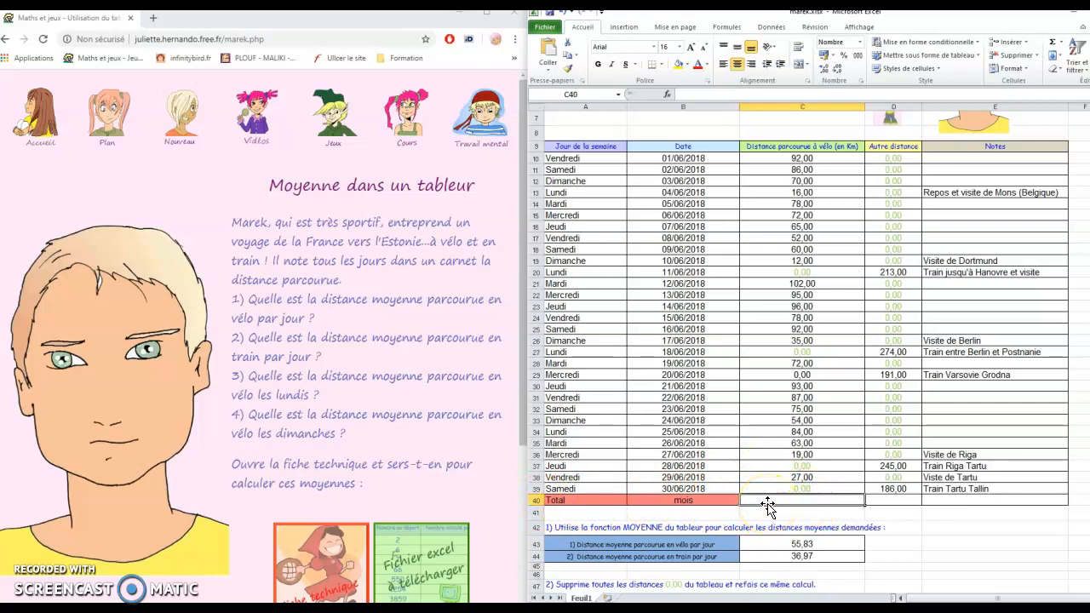
{"action": "type", "text": "=somm"}
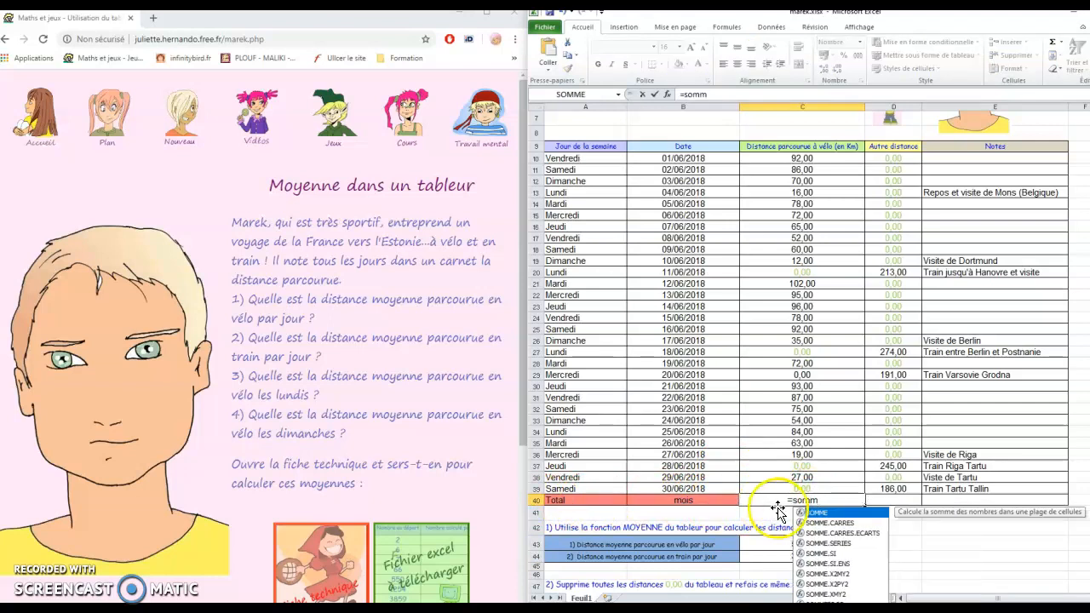
{"action": "double_click", "coordinate": [811, 514]}
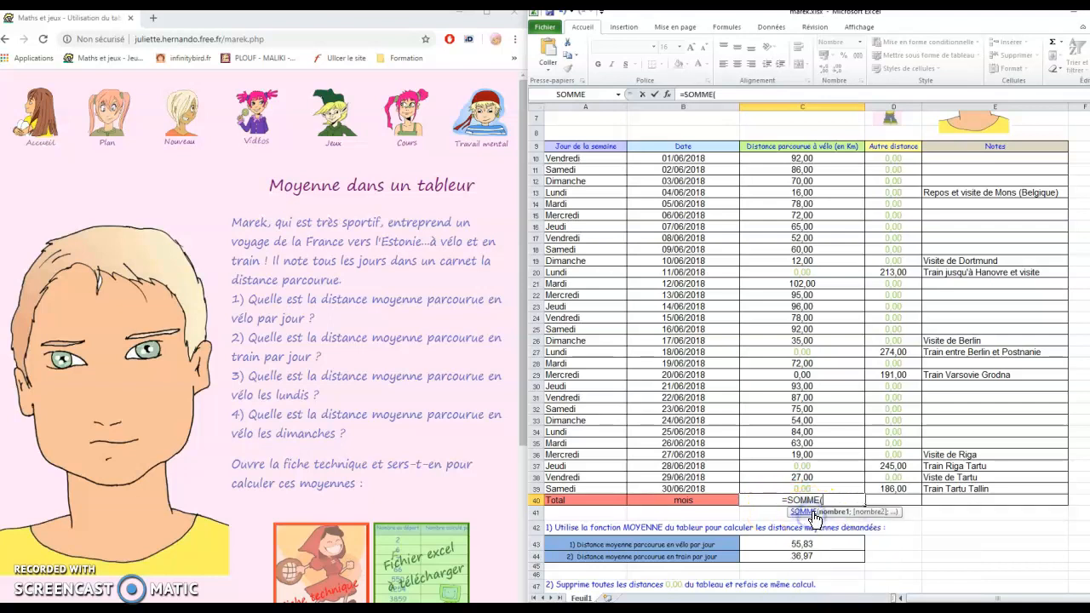
{"action": "left_click_drag", "start_coordinate": [818, 485], "coordinate": [792, 165]}
{"action": "key", "text": "Return"}
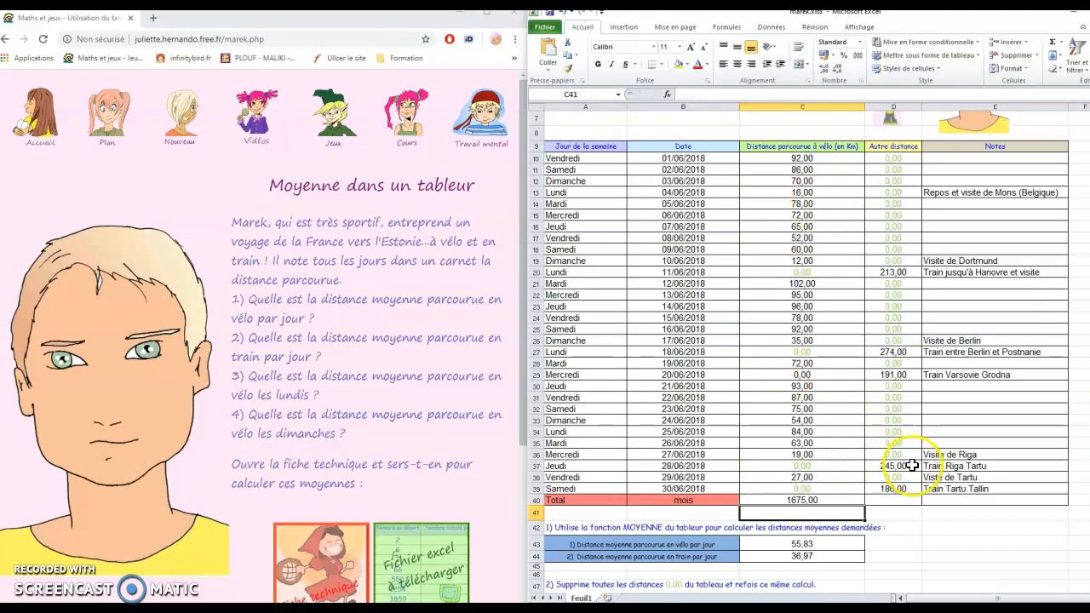
Total the "Autre distance" column in D40 with SOMME over D10:D39
{"action": "left_click", "coordinate": [885, 501]}
{"action": "type", "text": "="}
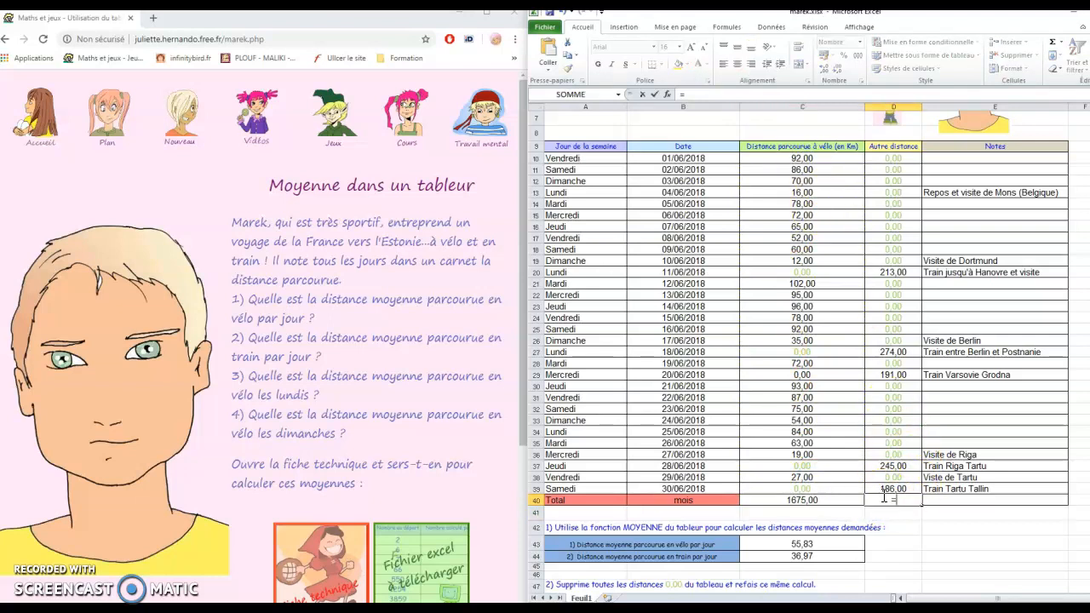
{"action": "type", "text": "somm"}
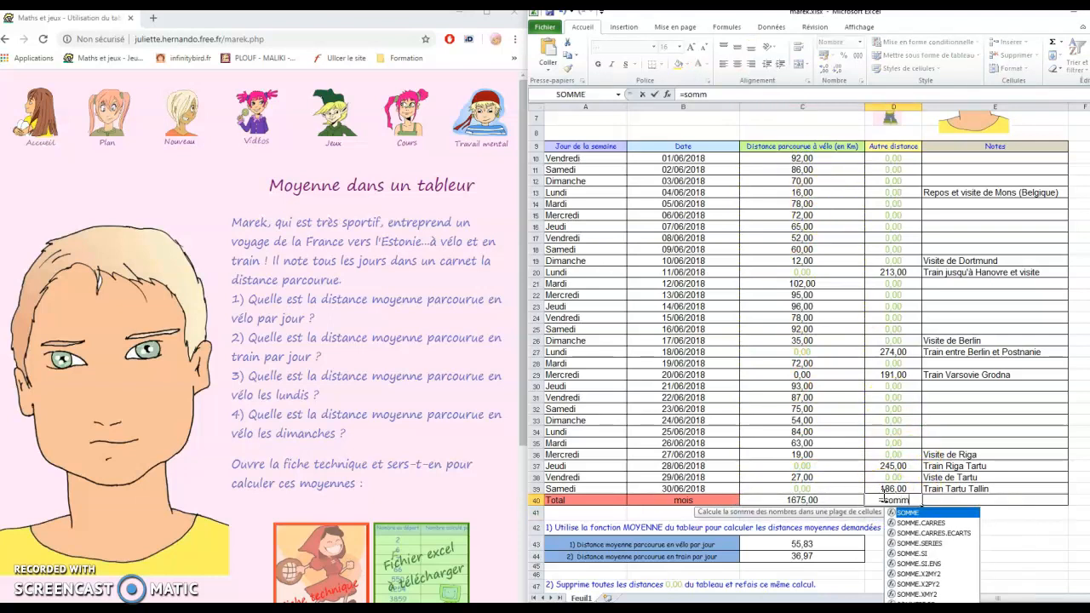
{"action": "double_click", "coordinate": [908, 513]}
{"action": "left_click", "coordinate": [894, 489]}
{"action": "left_click_drag", "start_coordinate": [896, 490], "coordinate": [888, 161]}
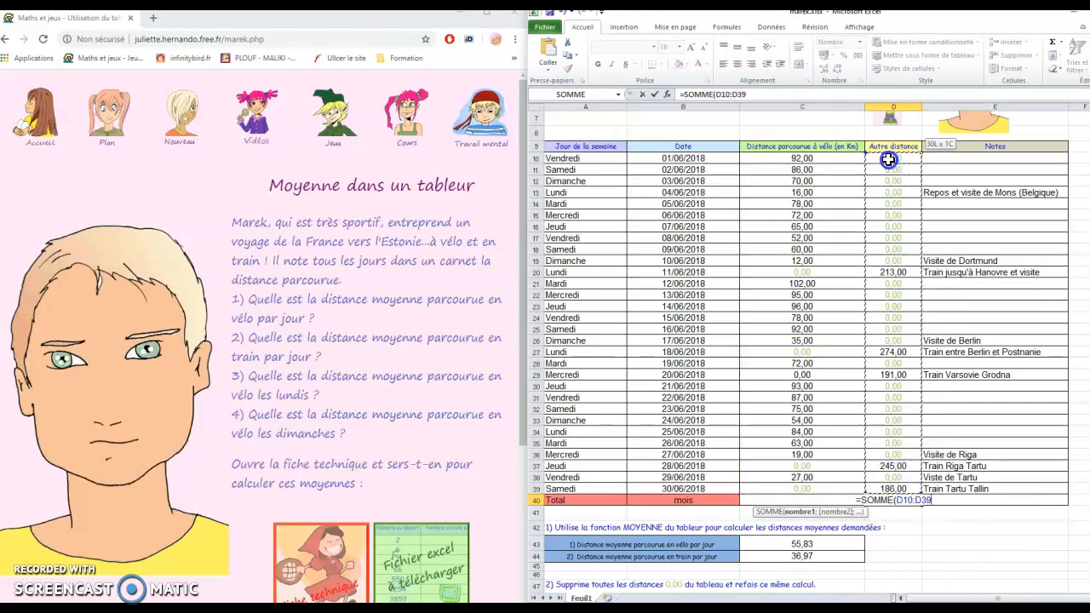
{"action": "key", "text": "Return"}
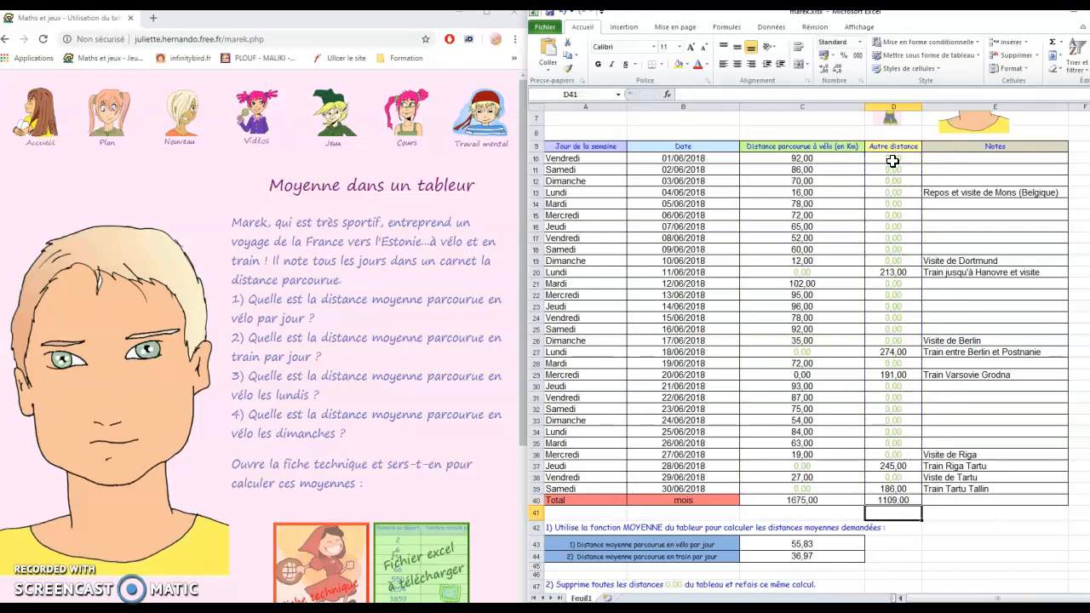
Add the two monthly totals together in E40 with SOMME over C40:D40
{"action": "left_click", "coordinate": [954, 500]}
{"action": "type", "text": "="}
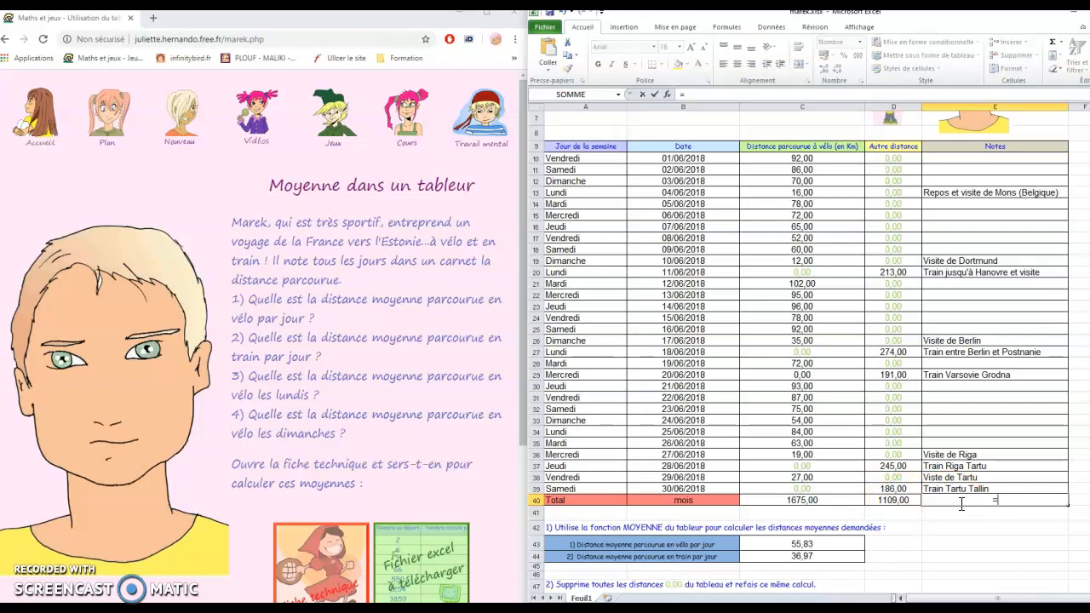
{"action": "type", "text": "som"}
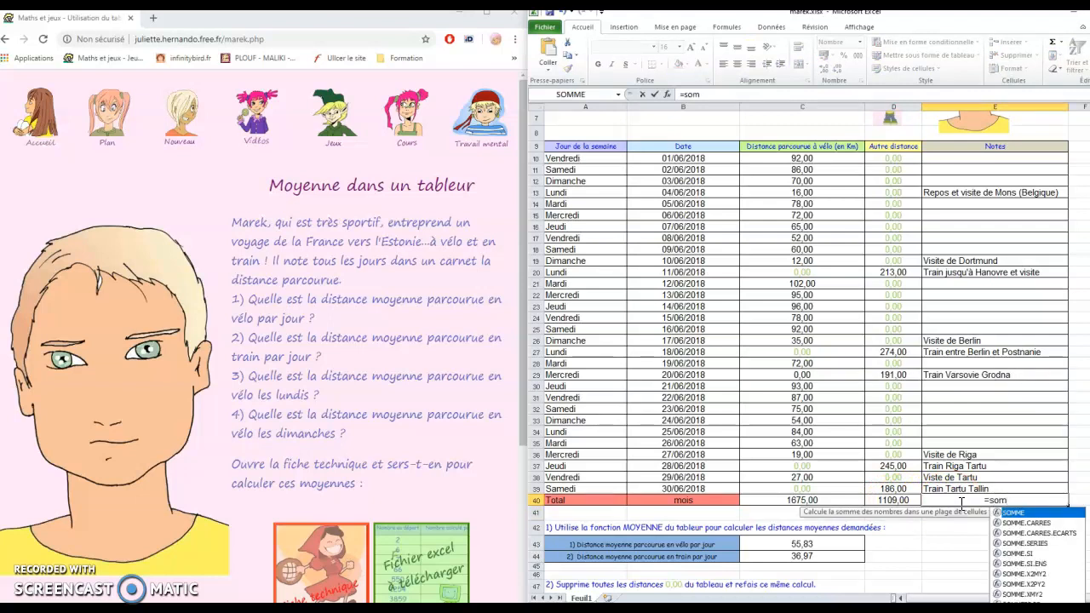
{"action": "double_click", "coordinate": [1017, 513]}
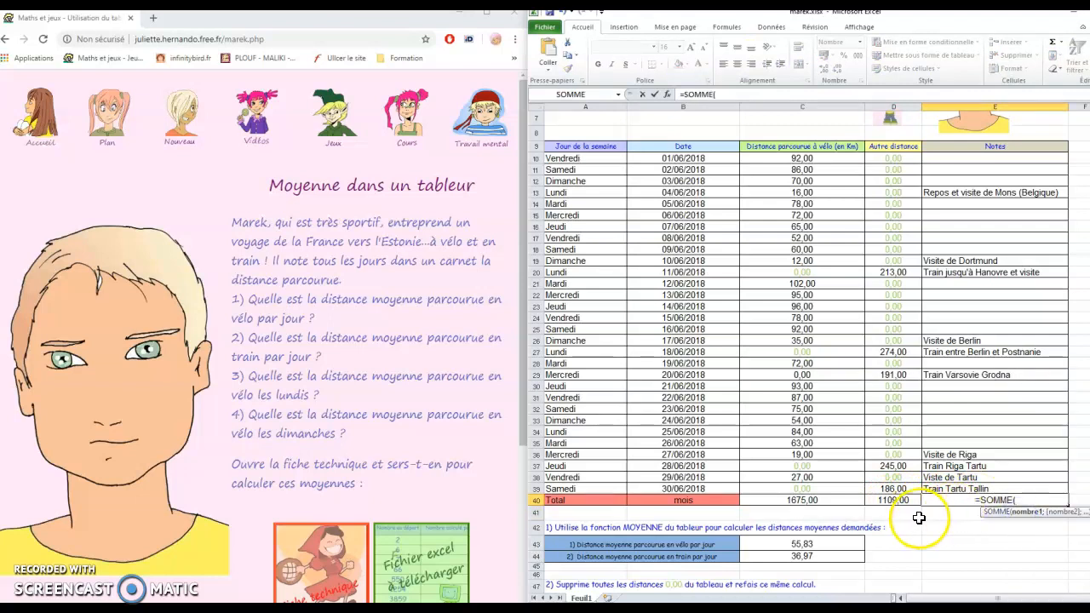
{"action": "left_click_drag", "start_coordinate": [857, 504], "coordinate": [889, 502]}
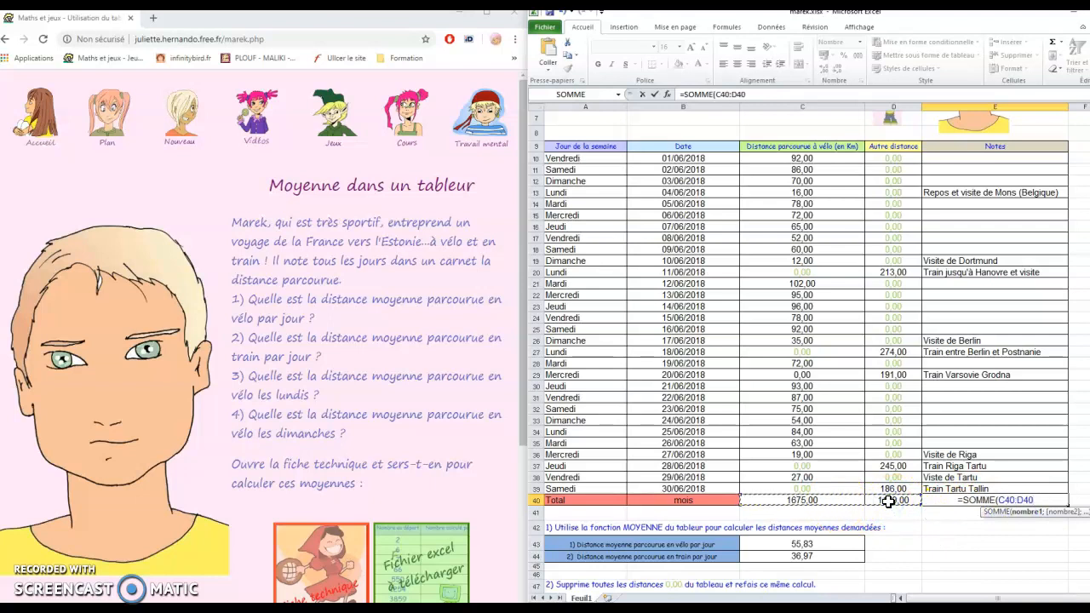
{"action": "key", "text": "Return"}
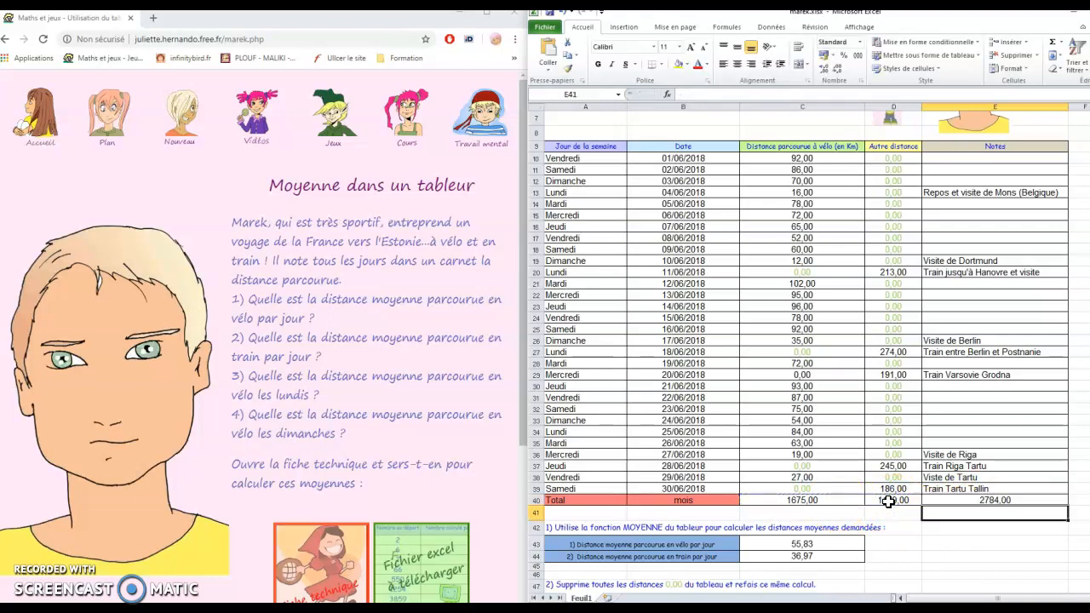
Delete the green 0,00 cycling distances in C20, C27, C37 and C39
{"action": "scroll", "coordinate": [941, 528], "scroll_direction": "down", "scroll_amount": 4}
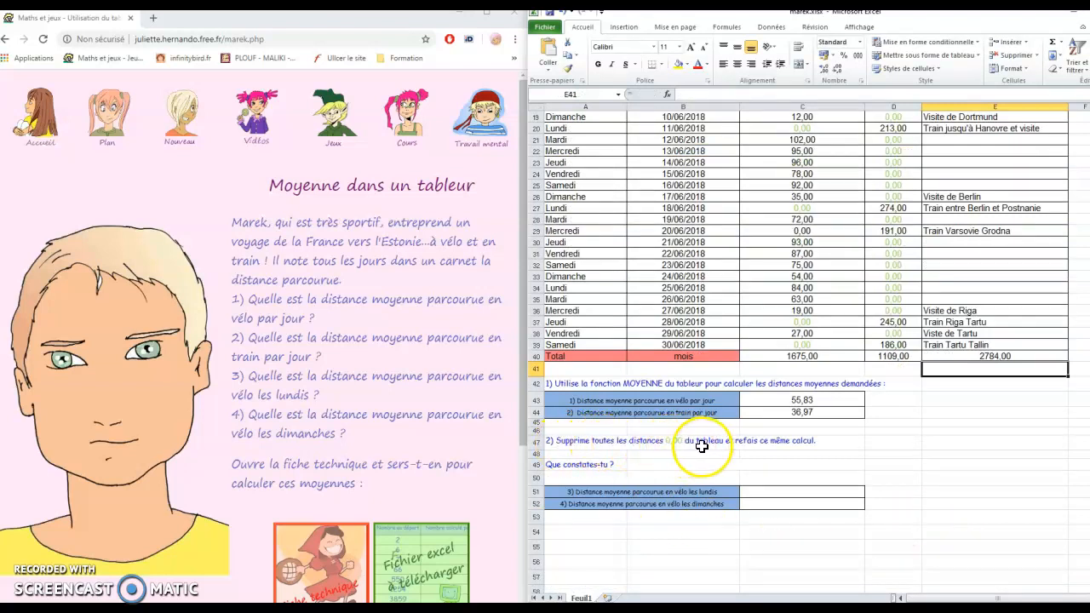
{"action": "scroll", "coordinate": [800, 444], "scroll_direction": "up", "scroll_amount": 5}
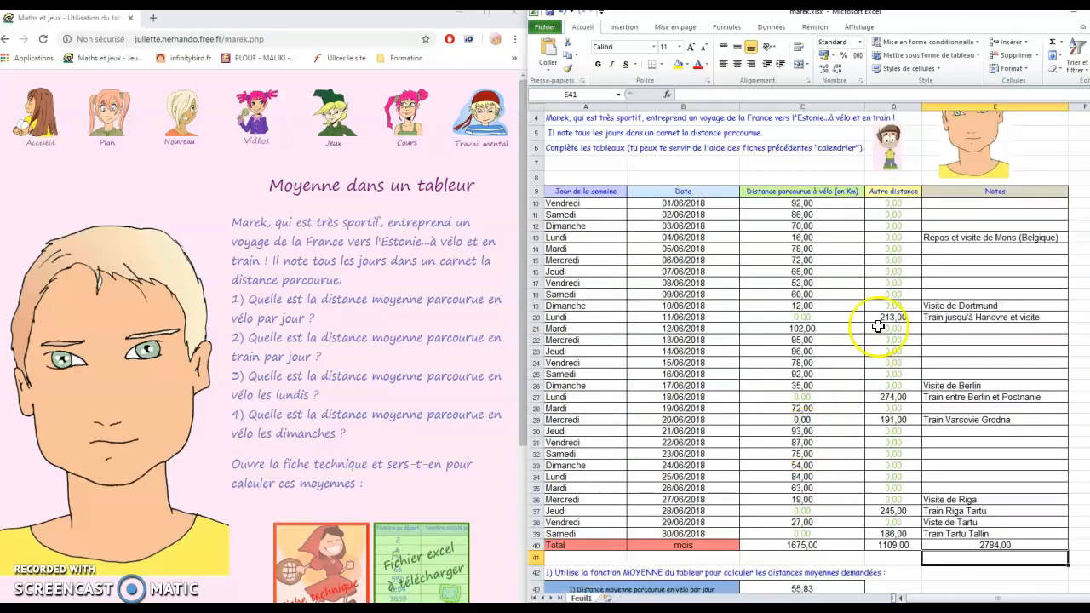
{"action": "left_click", "coordinate": [815, 318]}
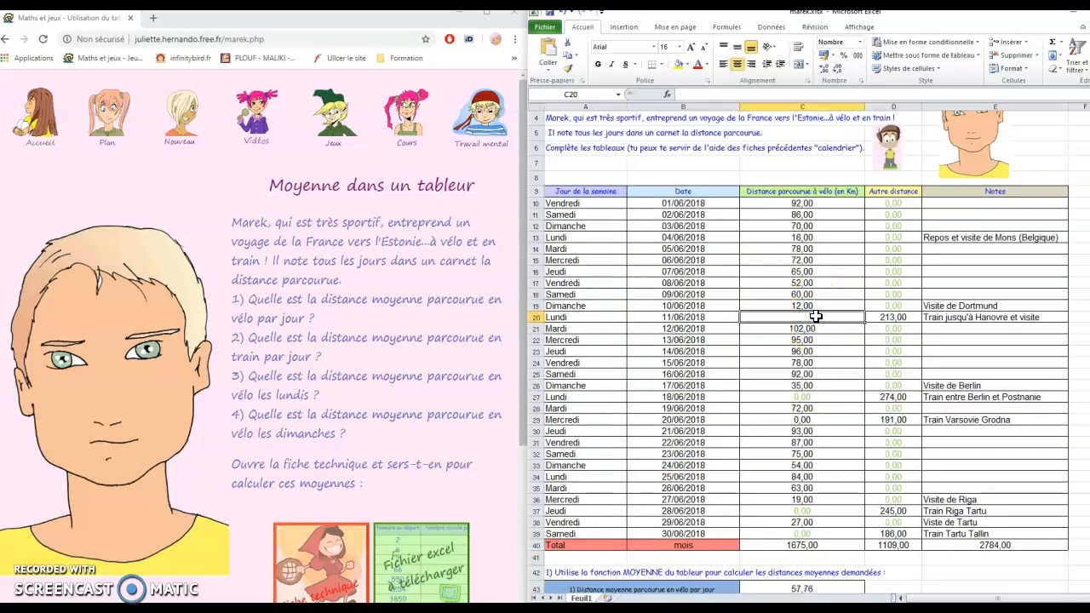
{"action": "left_click", "coordinate": [813, 397]}
{"action": "key", "text": "Delete"}
{"action": "left_click", "coordinate": [820, 511]}
{"action": "left_click", "coordinate": [821, 534]}
{"action": "key", "text": "Delete"}
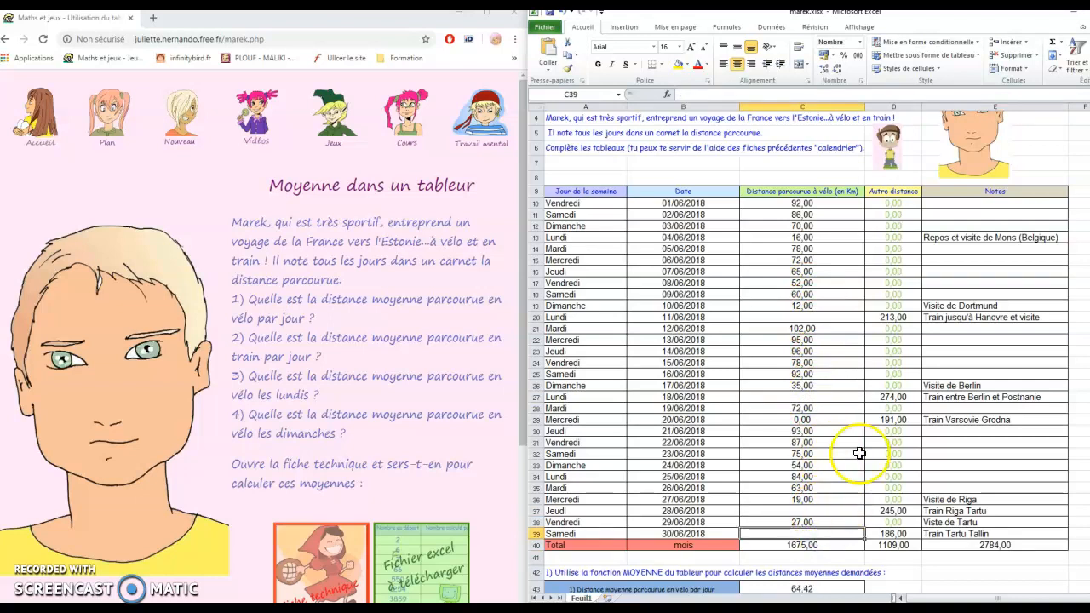
Recalculate the average daily cycling distance in D47 with MOYENNE over the cycling distances in C10:C39
{"action": "scroll", "coordinate": [643, 554], "scroll_direction": "down", "scroll_amount": 3}
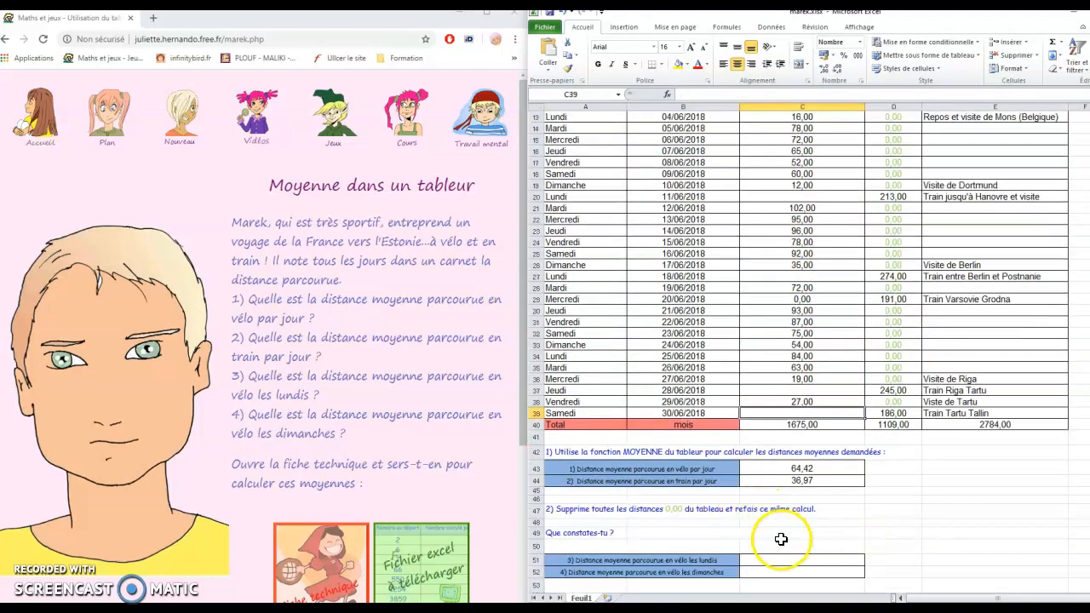
{"action": "left_click", "coordinate": [886, 509]}
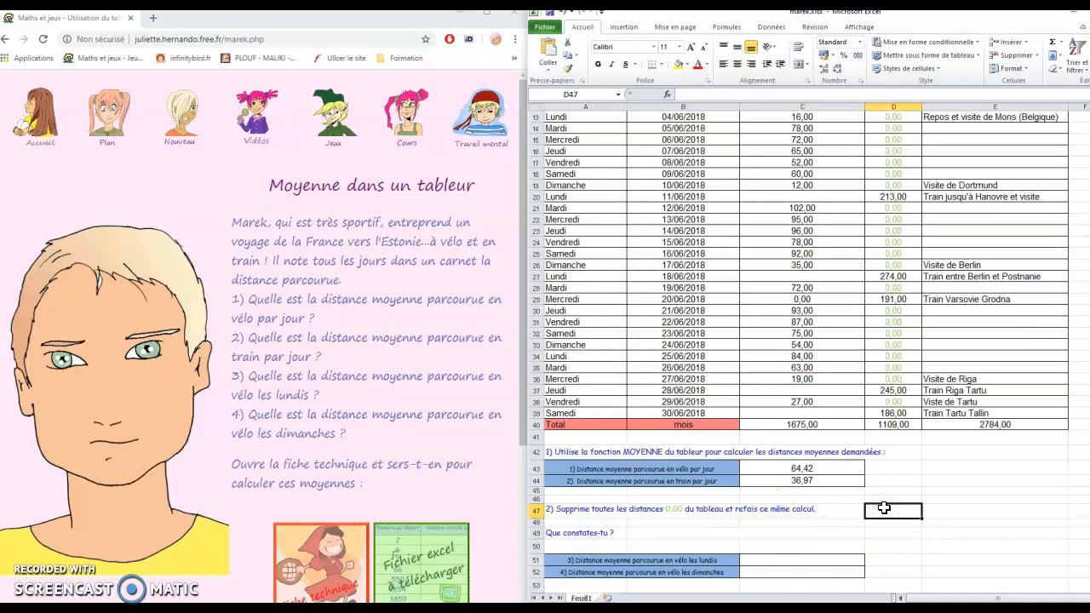
{"action": "type", "text": "=moy"}
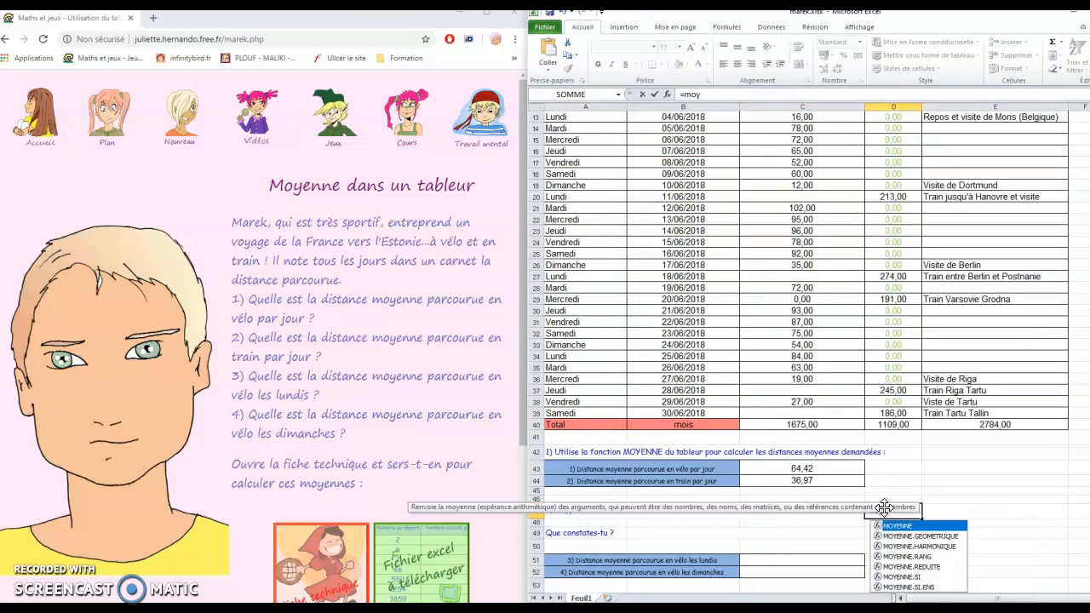
{"action": "double_click", "coordinate": [915, 527]}
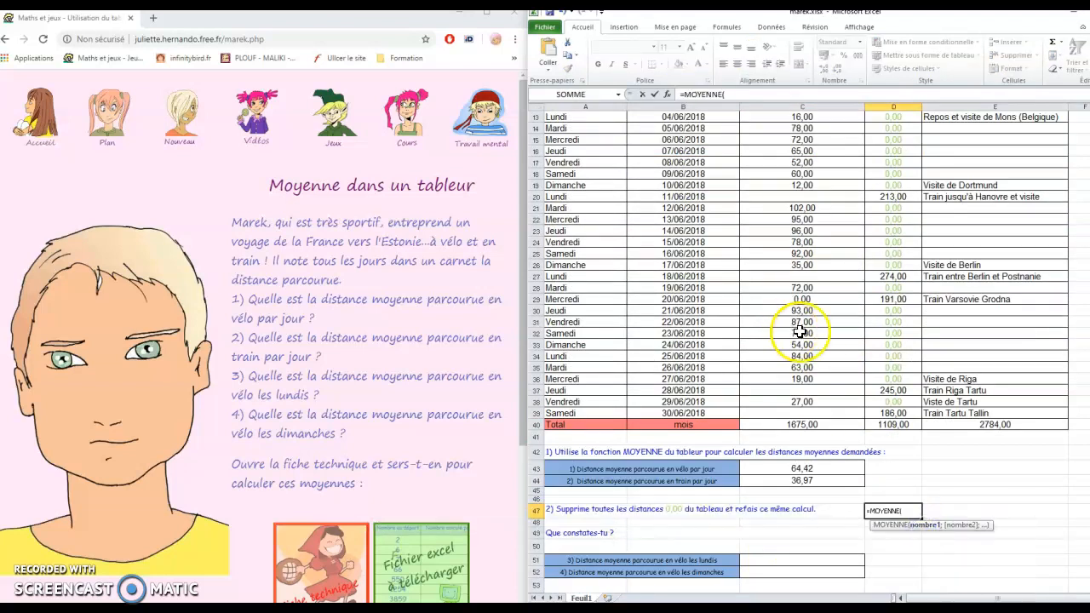
{"action": "left_click_drag", "start_coordinate": [832, 414], "coordinate": [807, 131]}
{"action": "key", "text": "Return"}
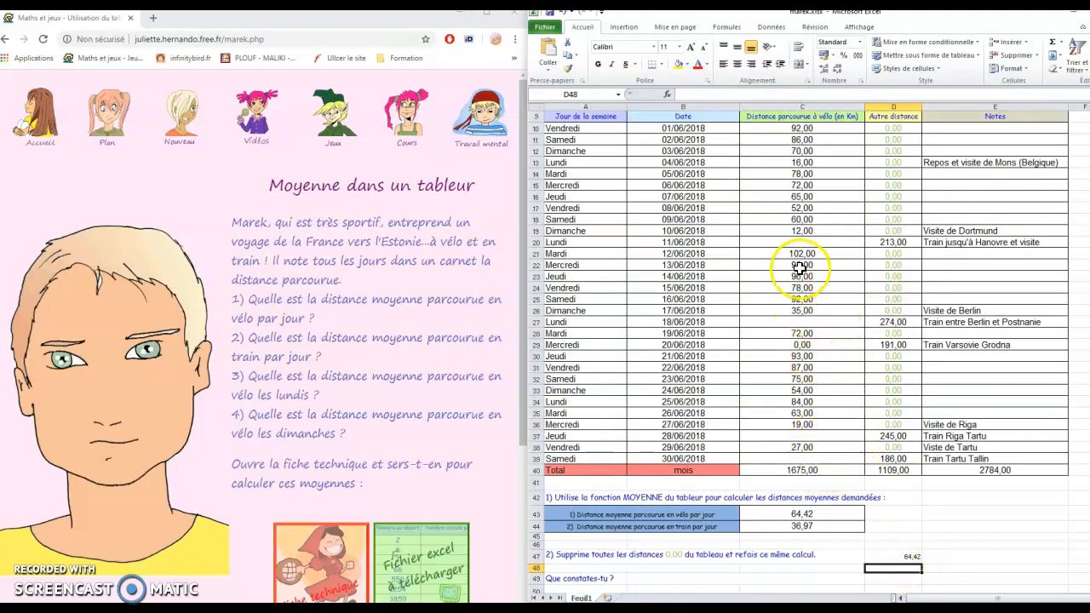
Sort the daily travel rows A10:E39 alphabetically by weekday, leaving out the header and total rows
{"action": "scroll", "coordinate": [843, 379], "scroll_direction": "down", "scroll_amount": 3}
{"action": "scroll", "coordinate": [839, 390], "scroll_direction": "down", "scroll_amount": 1}
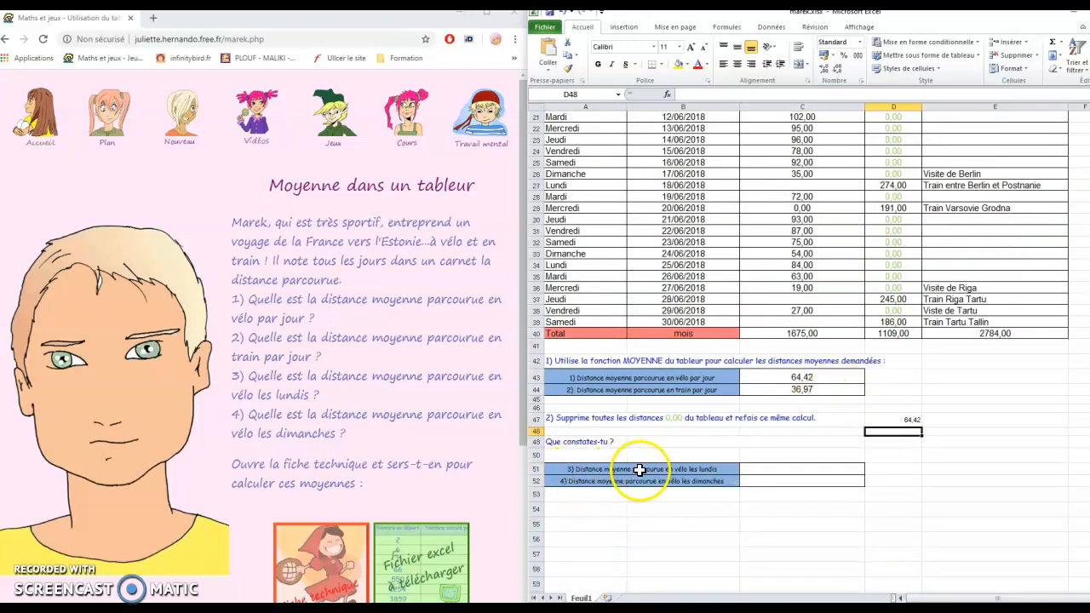
{"action": "left_click", "coordinate": [767, 469]}
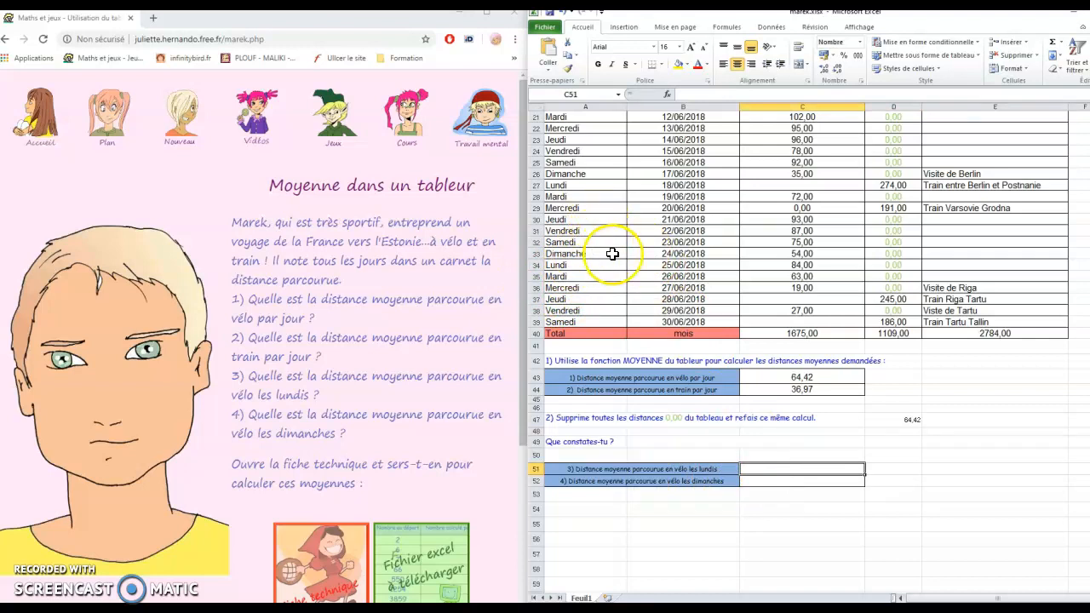
{"action": "scroll", "coordinate": [613, 254], "scroll_direction": "up", "scroll_amount": 2}
{"action": "scroll", "coordinate": [612, 254], "scroll_direction": "up", "scroll_amount": 4}
{"action": "left_click_drag", "start_coordinate": [565, 218], "coordinate": [973, 549]}
{"action": "right_click", "coordinate": [603, 361]}
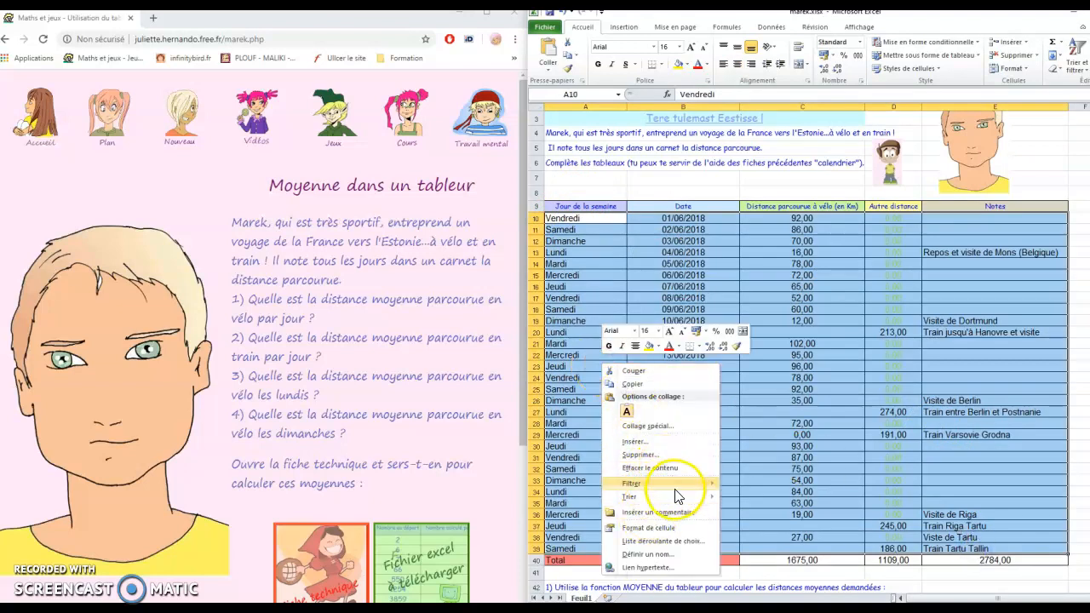
{"action": "mouse_move", "coordinate": [679, 497]}
{"action": "left_click", "coordinate": [736, 500]}
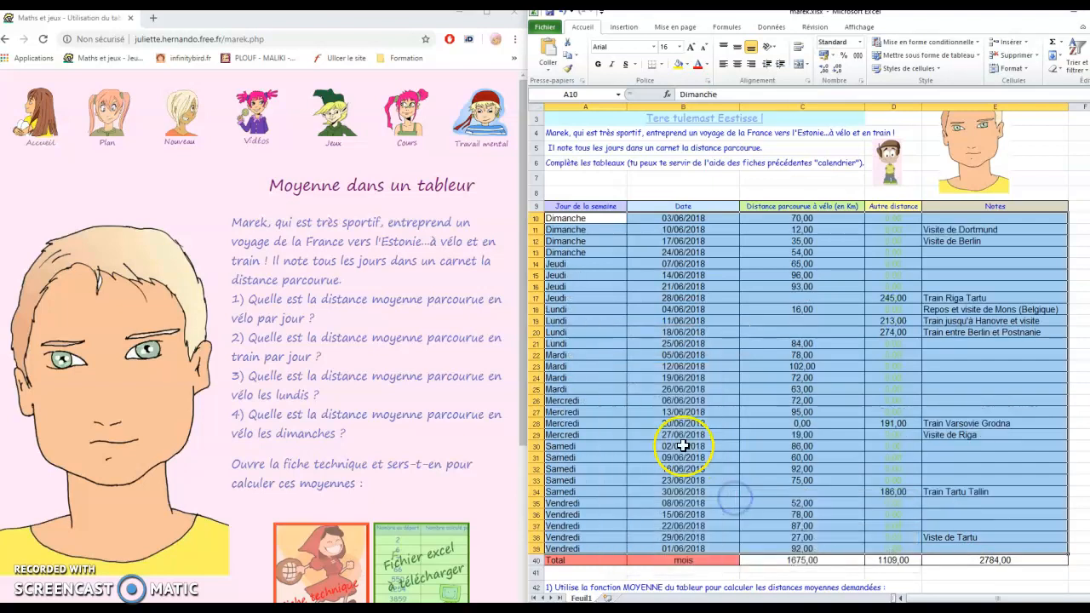
{"action": "left_click", "coordinate": [608, 355]}
Calculate the average Monday cycling distance in C51 with MOYENNE over the Lundi distances C18:C21
{"action": "left_click_drag", "start_coordinate": [593, 309], "coordinate": [819, 341]}
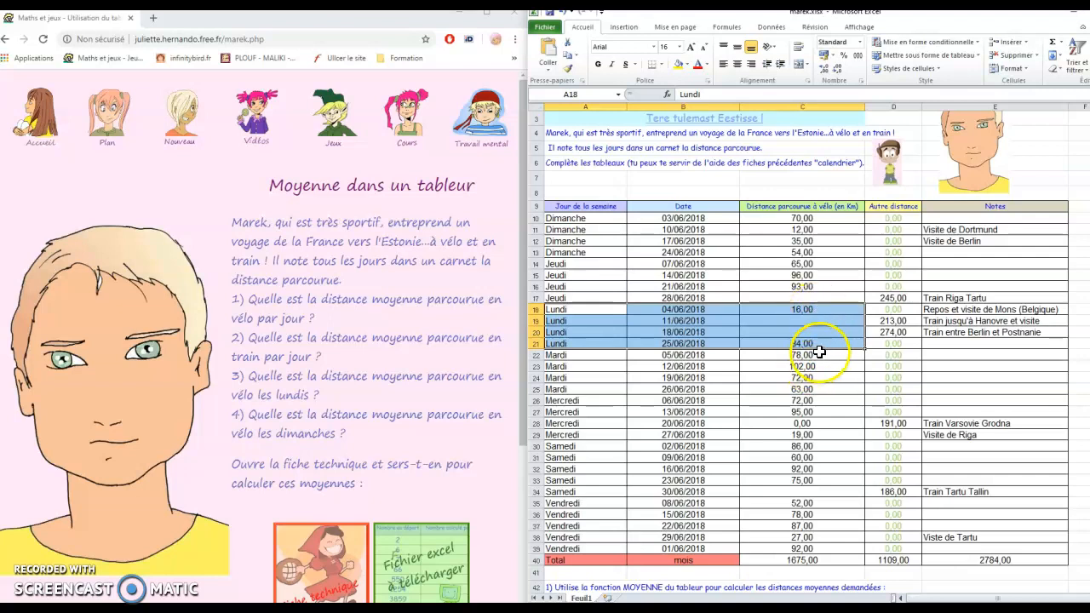
{"action": "scroll", "coordinate": [823, 358], "scroll_direction": "down", "scroll_amount": 4}
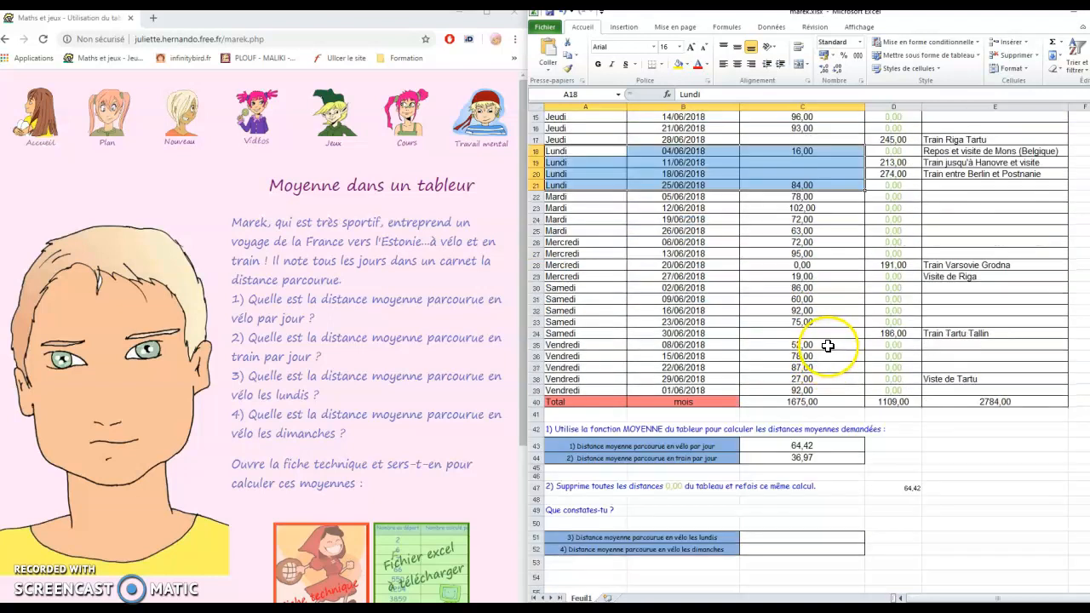
{"action": "left_click", "coordinate": [771, 538]}
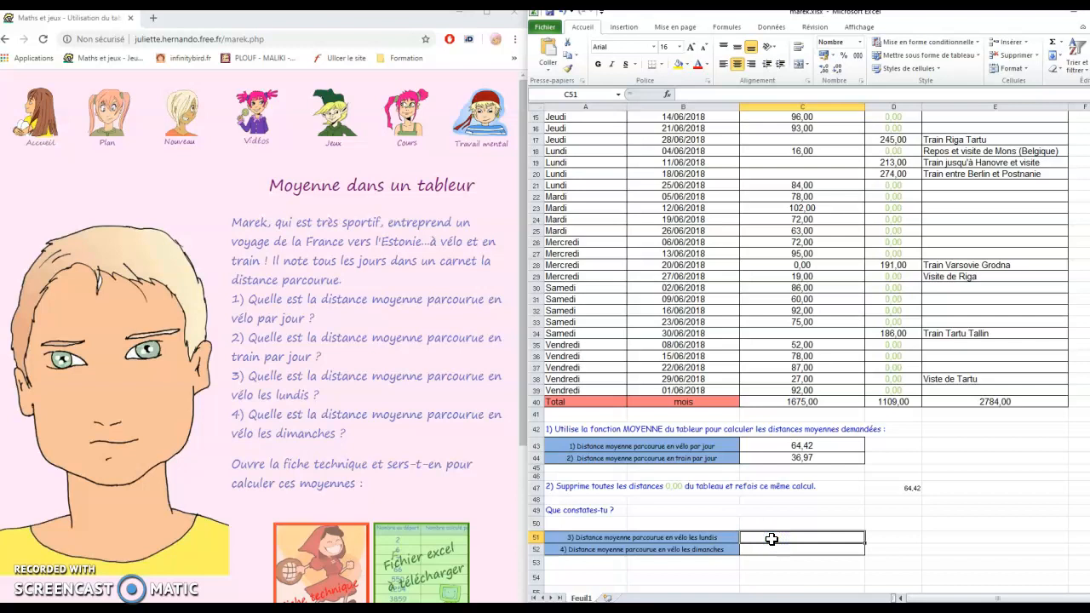
{"action": "type", "text": "=moy"}
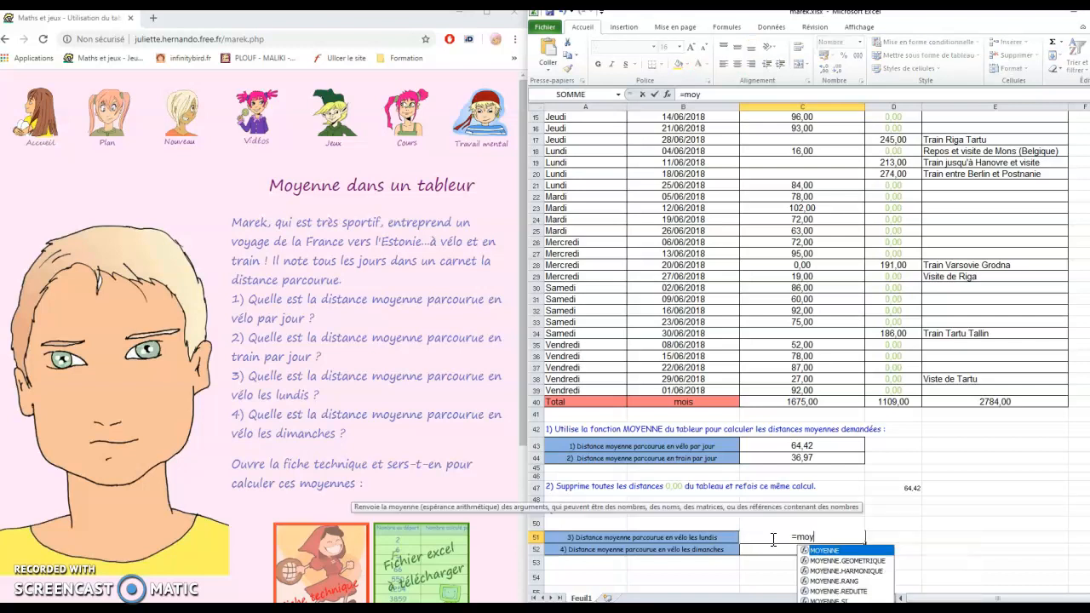
{"action": "double_click", "coordinate": [852, 551]}
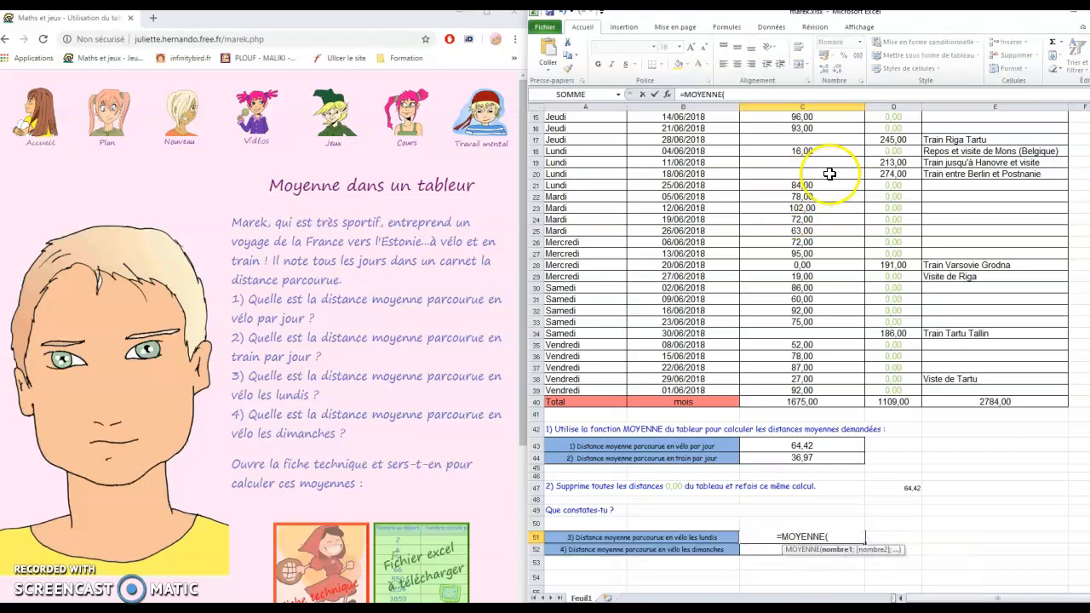
{"action": "left_click_drag", "start_coordinate": [825, 151], "coordinate": [832, 183]}
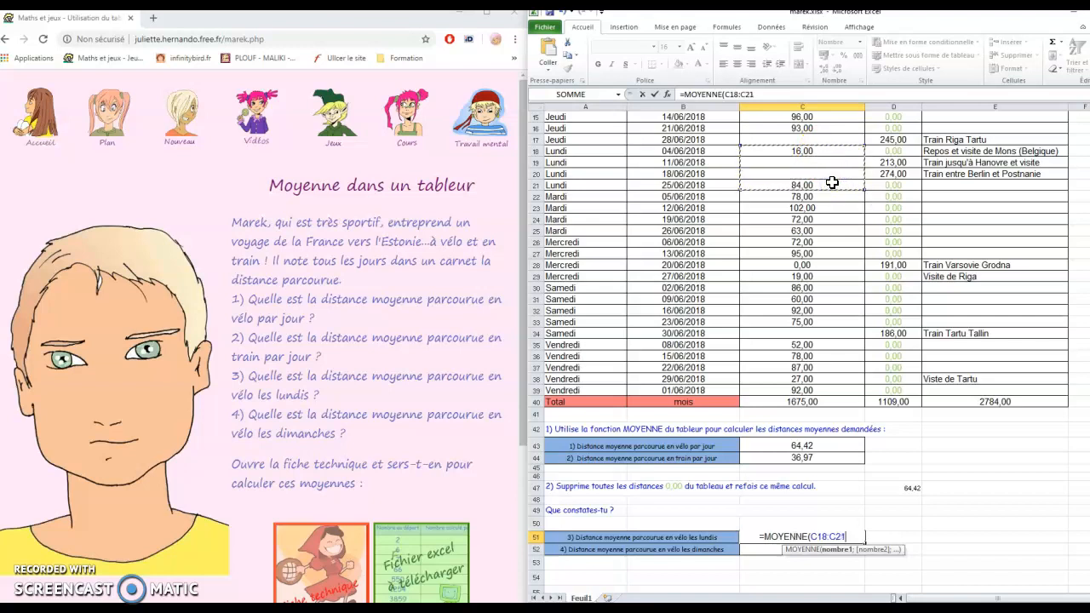
{"action": "key", "text": "Return"}
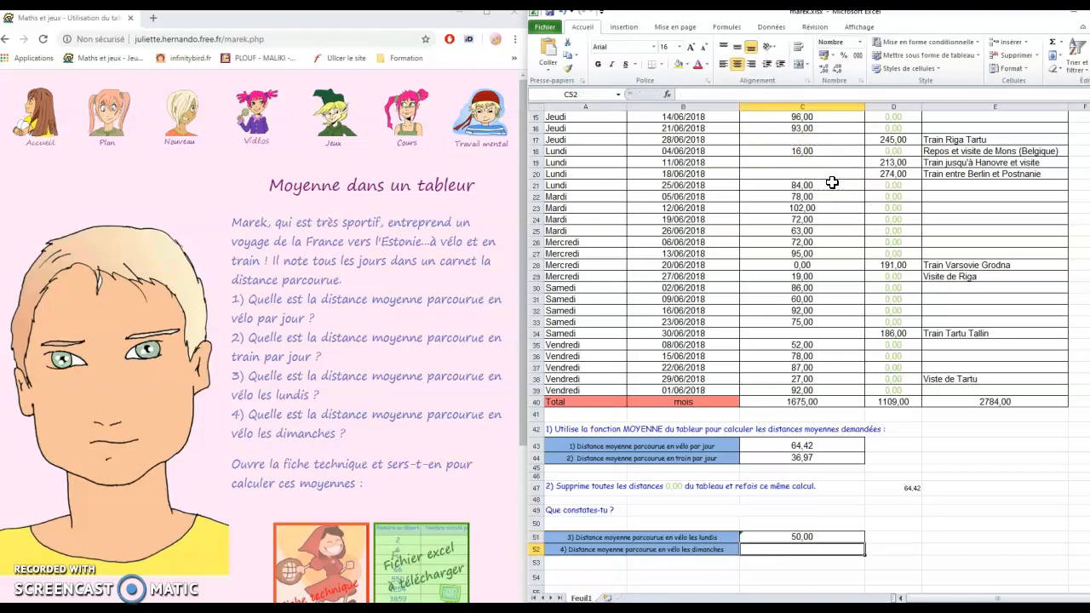
Calculate the average Sunday cycling distance in C52 with MOYENNE over the Dimanche distances C10:C13
{"action": "left_click_drag", "start_coordinate": [819, 158], "coordinate": [826, 184]}
{"action": "left_click", "coordinate": [777, 537]}
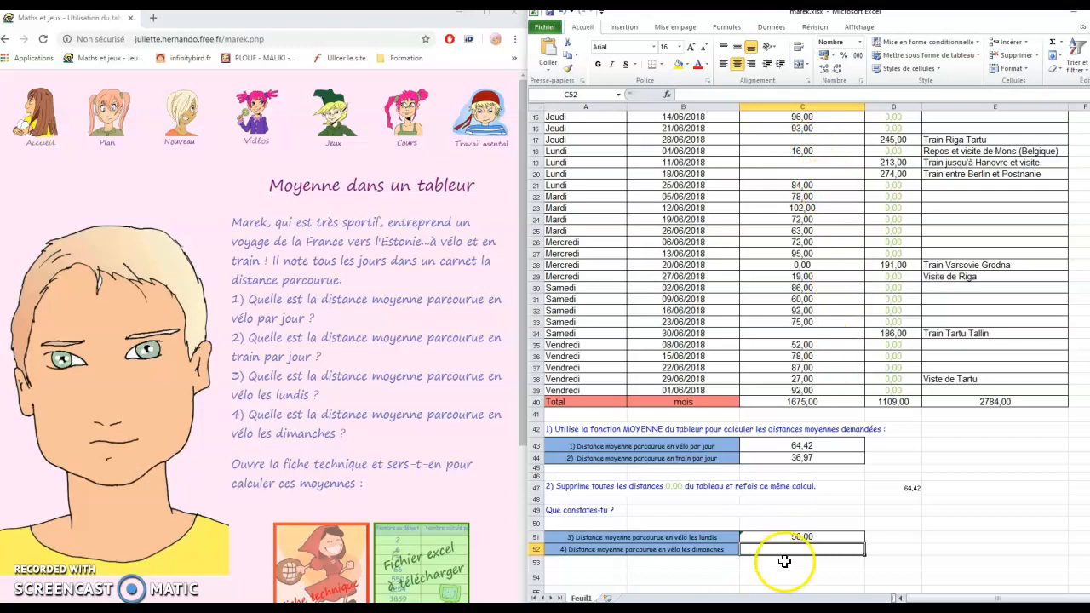
{"action": "left_click", "coordinate": [782, 549]}
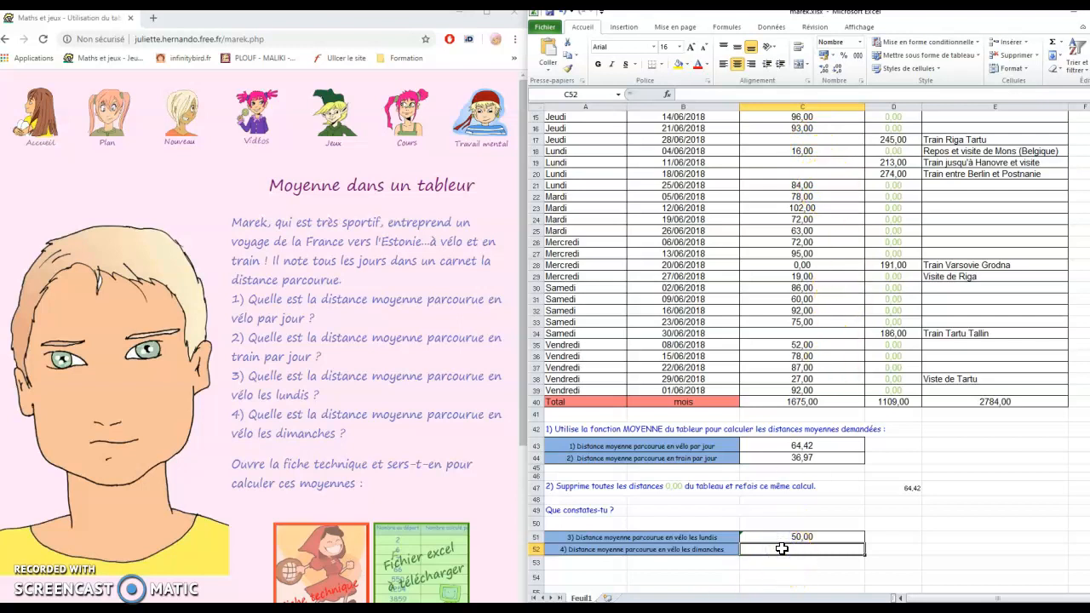
{"action": "type", "text": "=moy"}
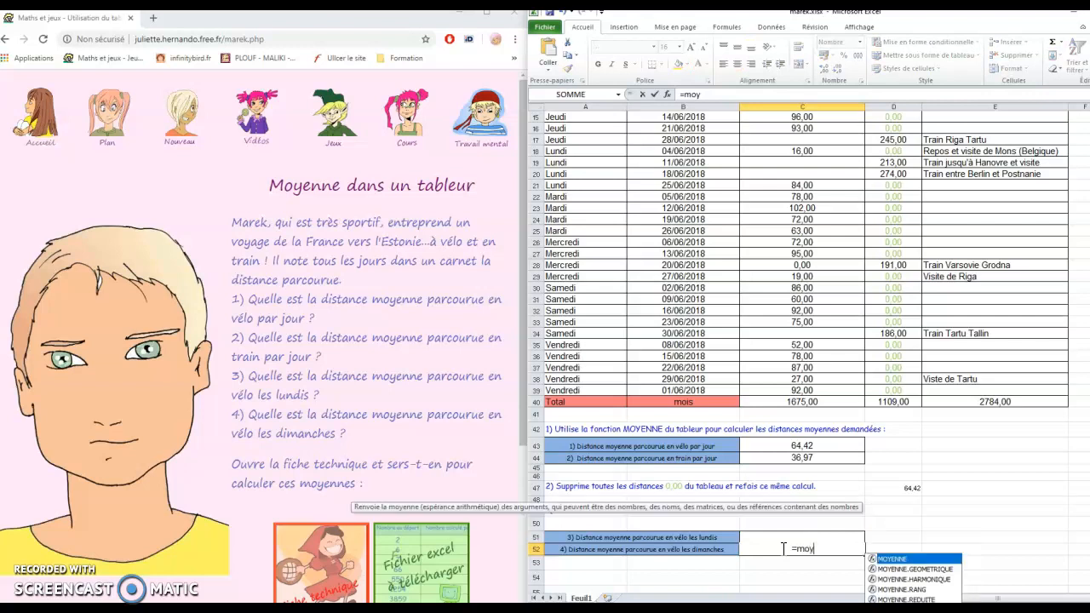
{"action": "double_click", "coordinate": [921, 561]}
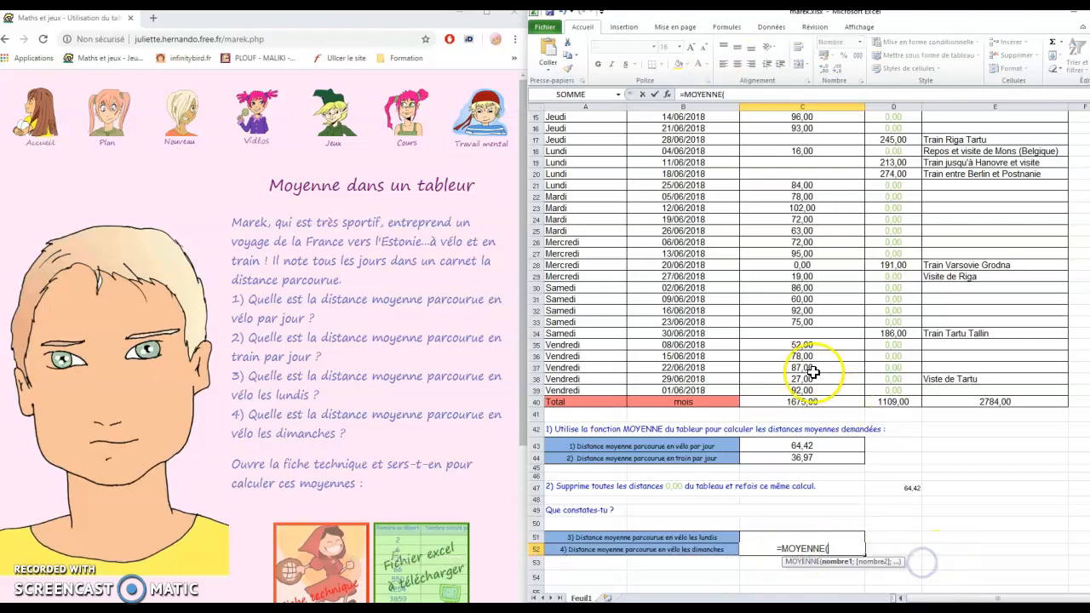
{"action": "scroll", "coordinate": [771, 264], "scroll_direction": "up", "scroll_amount": 3}
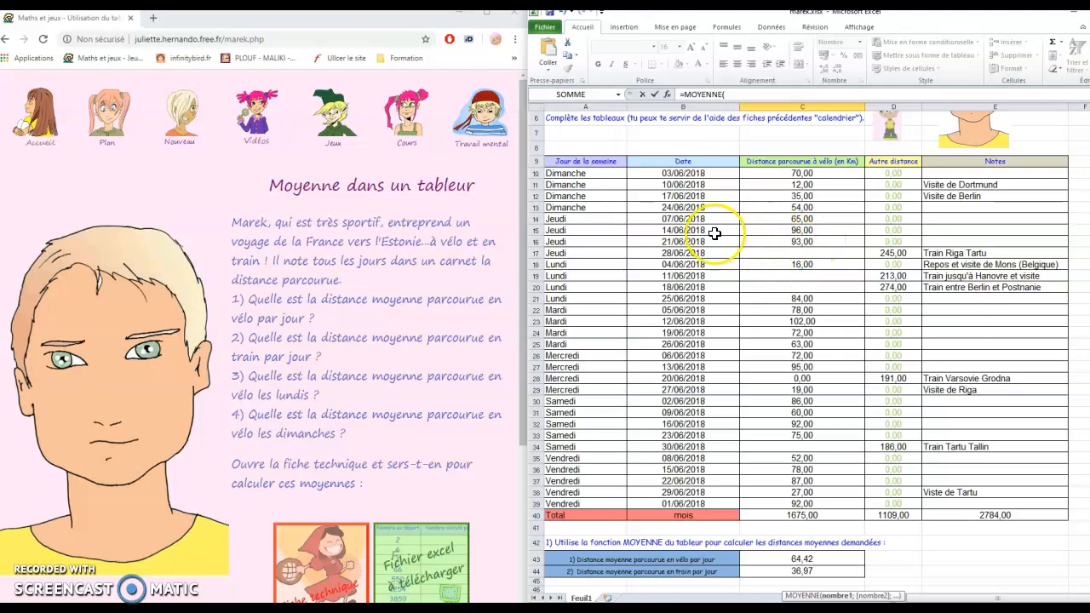
{"action": "left_click_drag", "start_coordinate": [780, 202], "coordinate": [828, 173]}
{"action": "key", "text": "Return"}
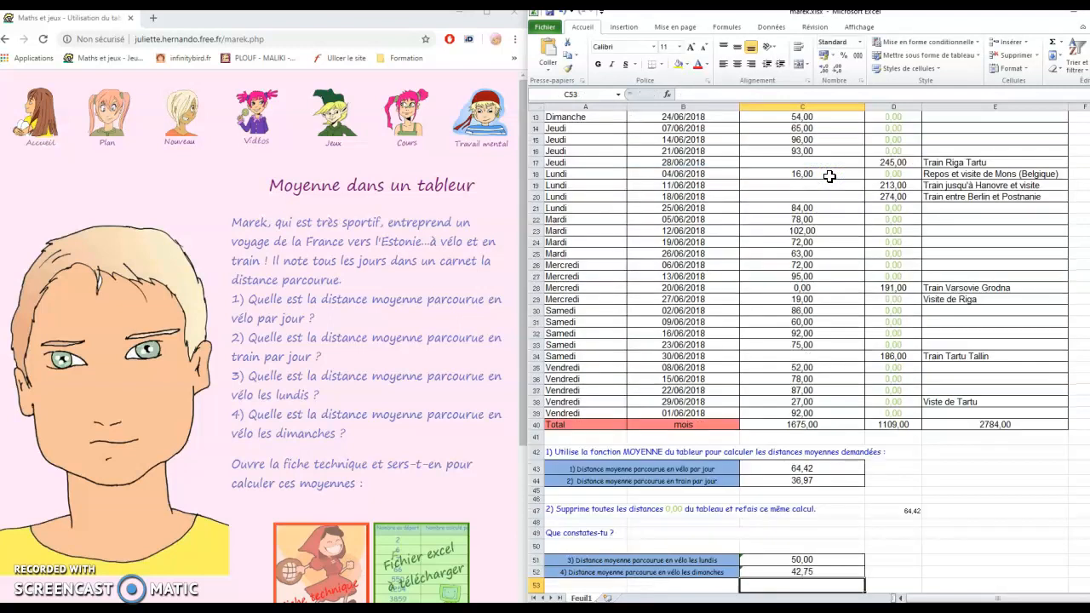
{"action": "scroll", "coordinate": [924, 472], "scroll_direction": "down", "scroll_amount": 4}
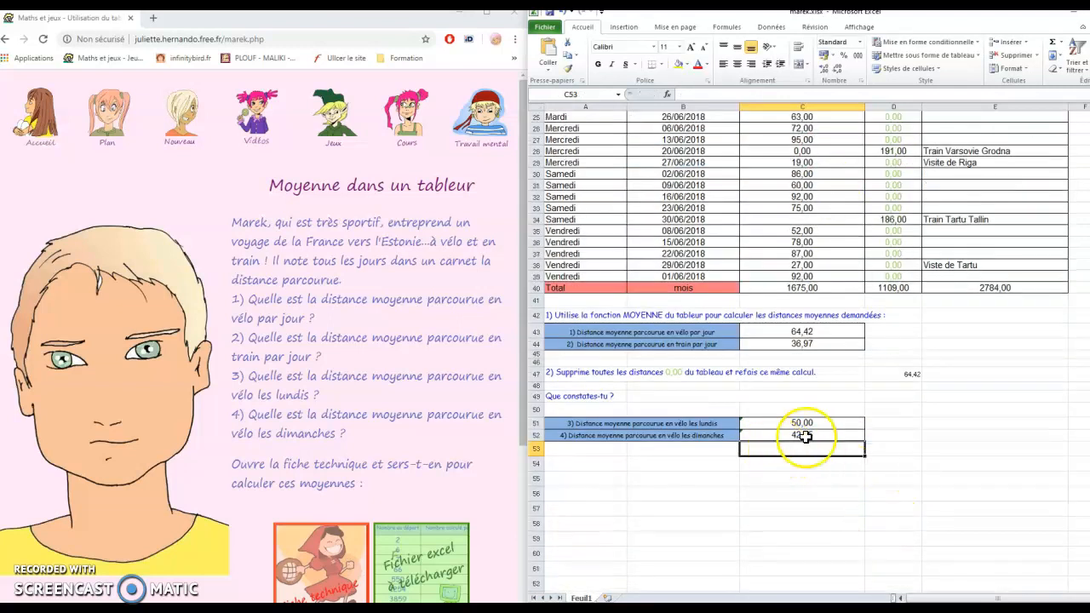
{"action": "scroll", "coordinate": [834, 486], "scroll_direction": "up", "scroll_amount": 7}
{"action": "scroll", "coordinate": [860, 474], "scroll_direction": "up", "scroll_amount": 1}
{"action": "scroll", "coordinate": [860, 469], "scroll_direction": "down", "scroll_amount": 1}
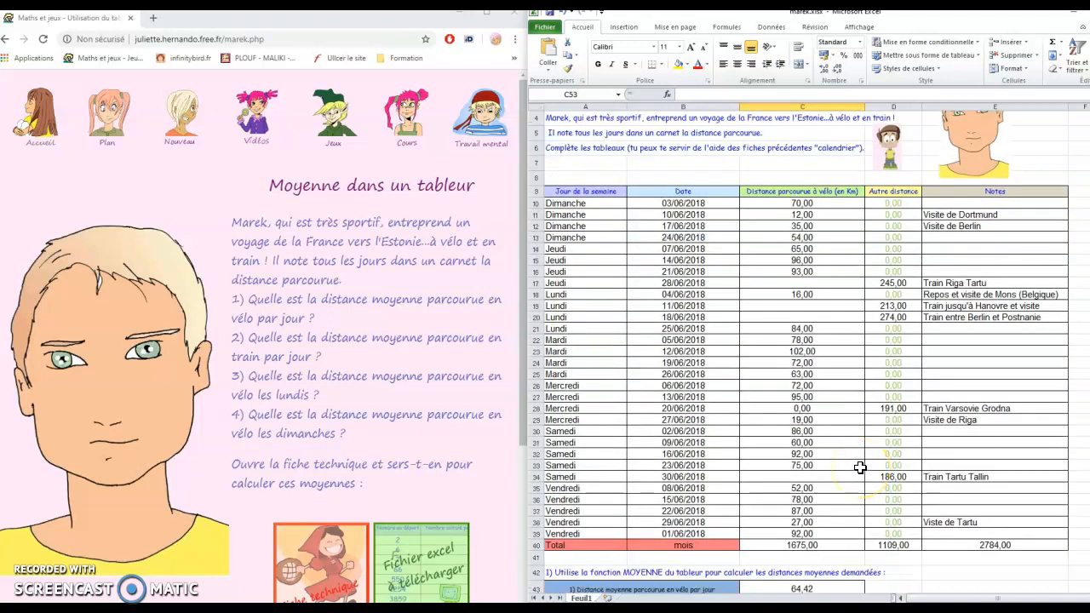